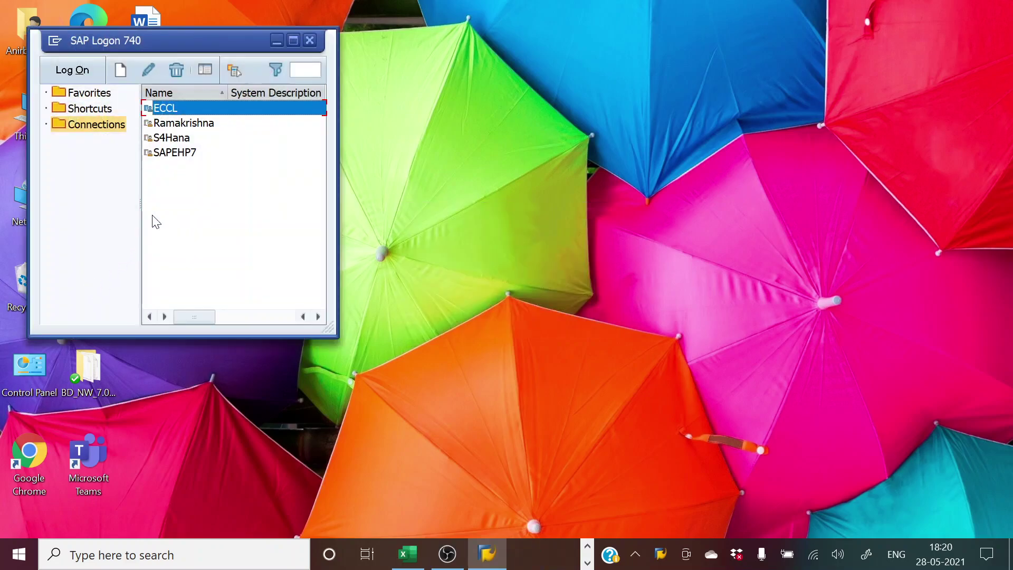
# Launch the ECCL connection from SAP Logon to reach the client 800 logon screen
pyautogui.doubleClick(166, 108)
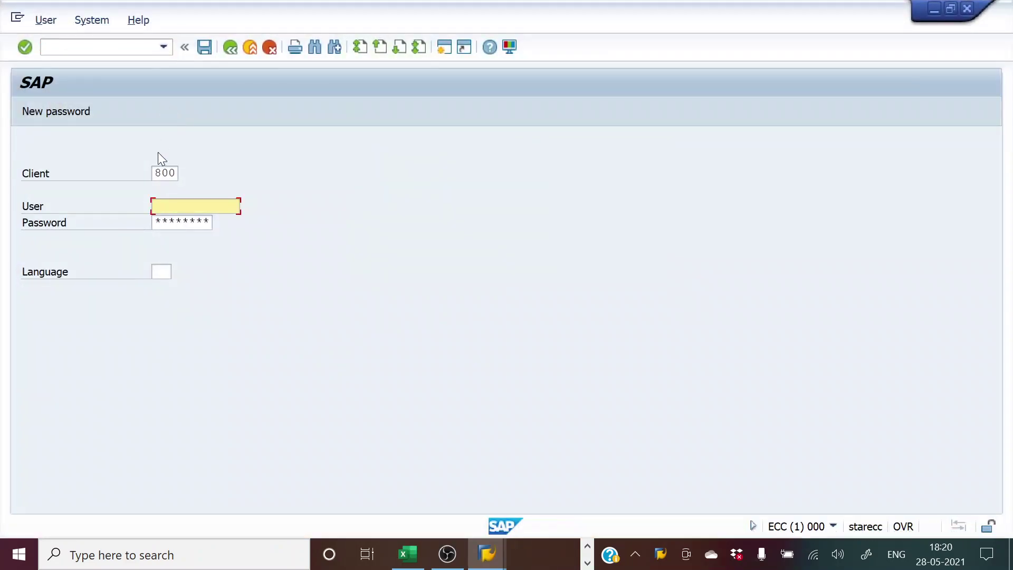
# Log on to client 800 with the user name and password
pyautogui.write('s')
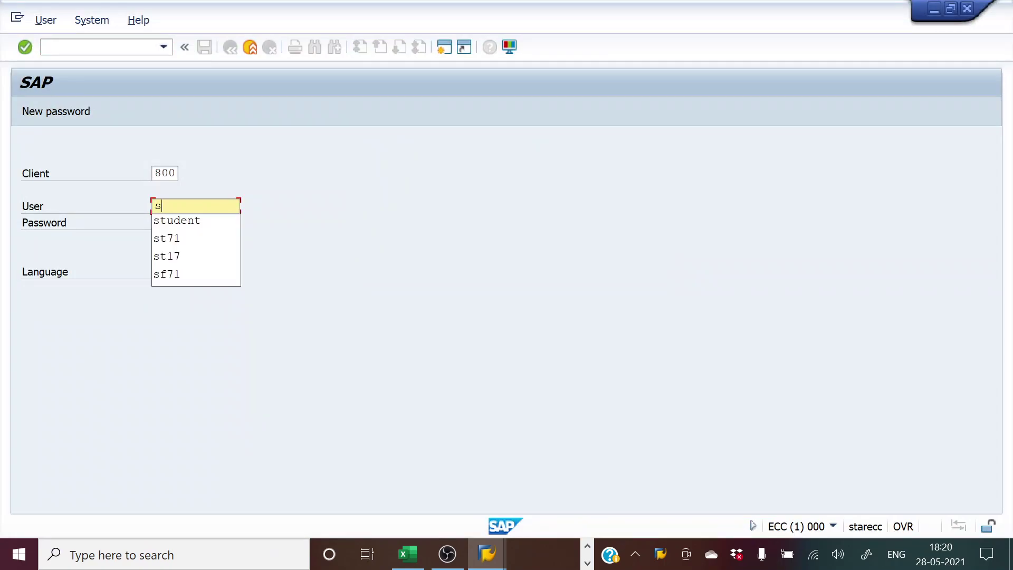
pyautogui.write('tudent')
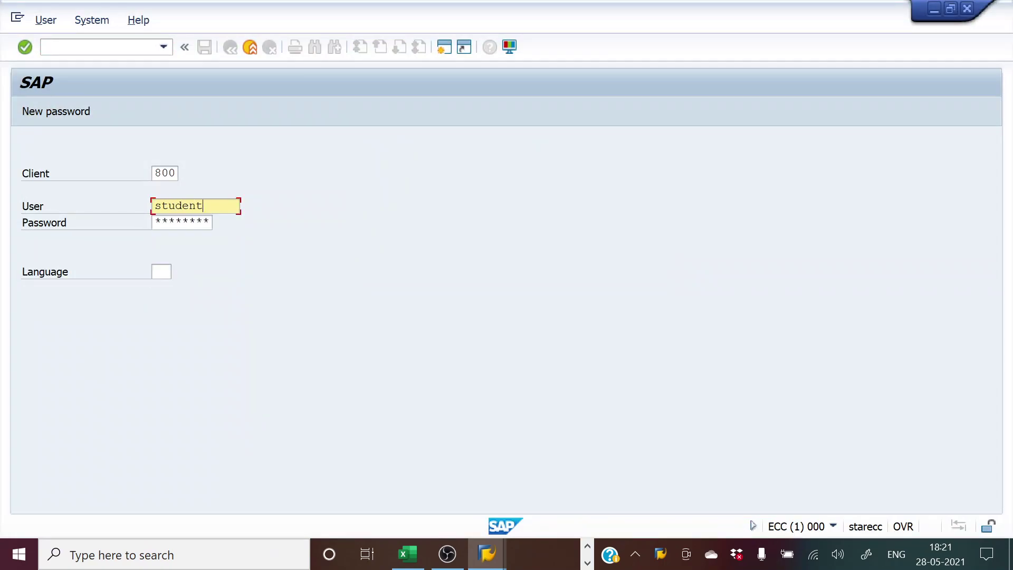
pyautogui.press('Tab')
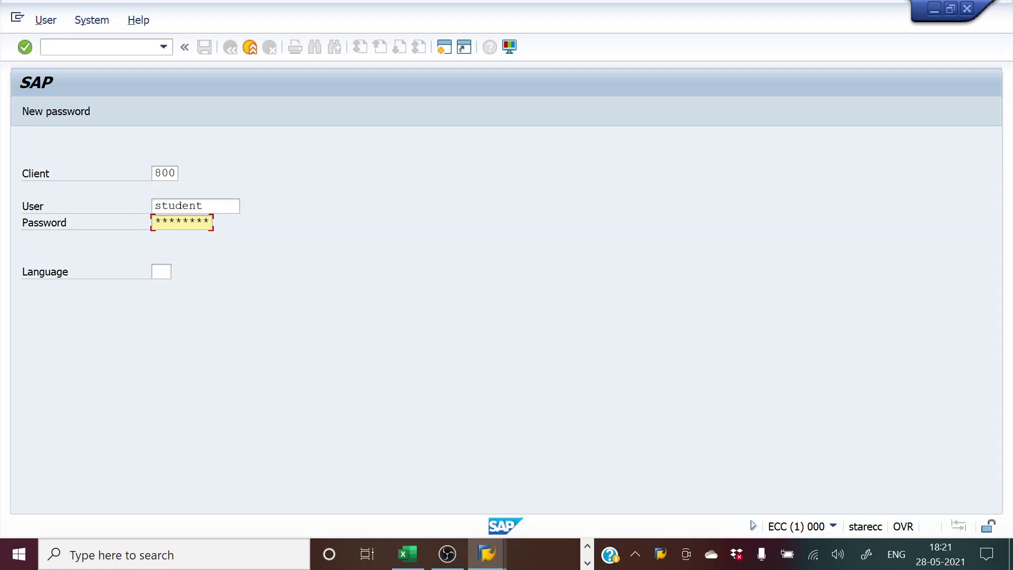
pyautogui.press('Return')
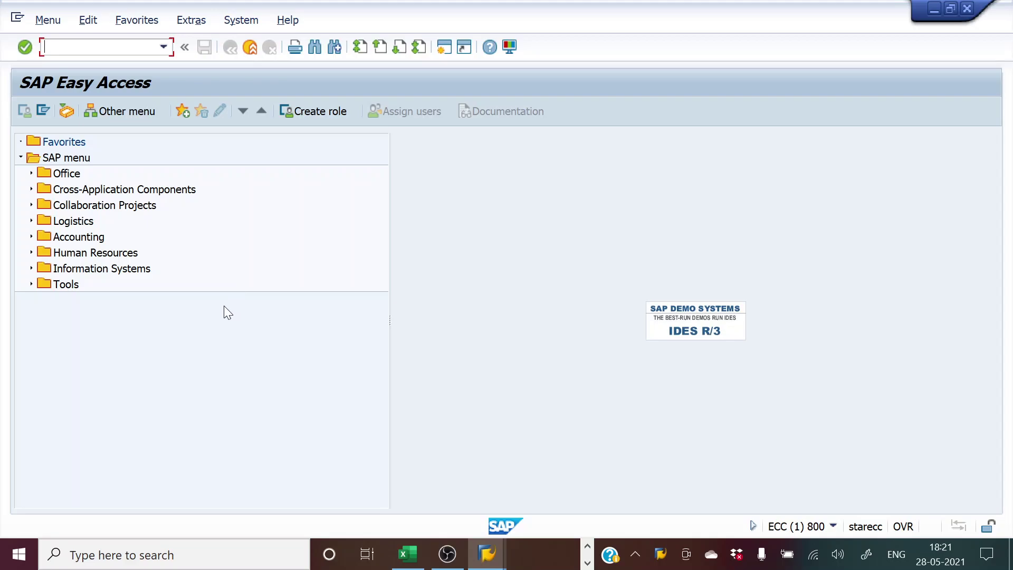
# Browse Accounting > Financial Accounting > Customers > Document Entry, then collapse the tree again
pyautogui.click(32, 236)
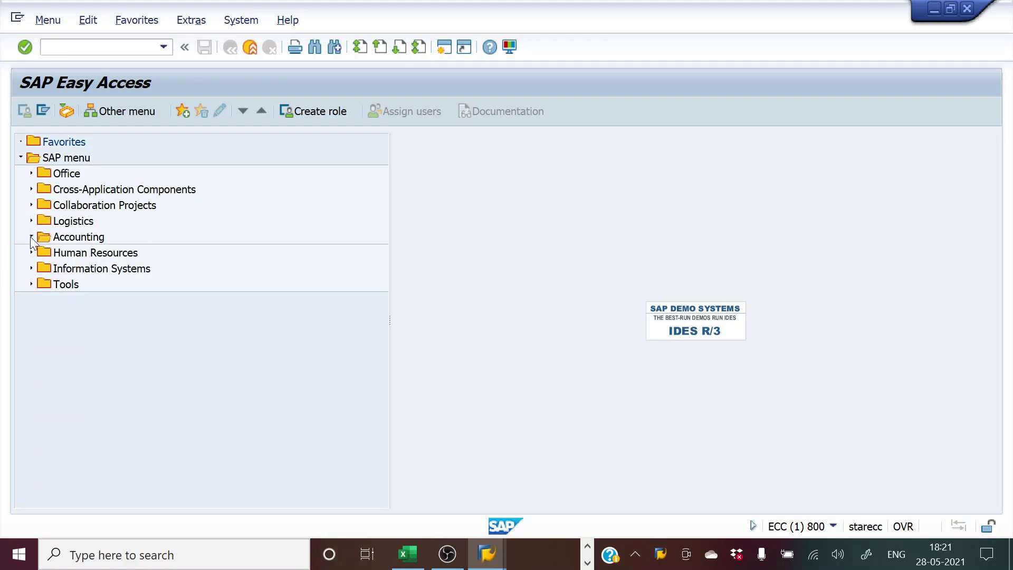
pyautogui.click(41, 253)
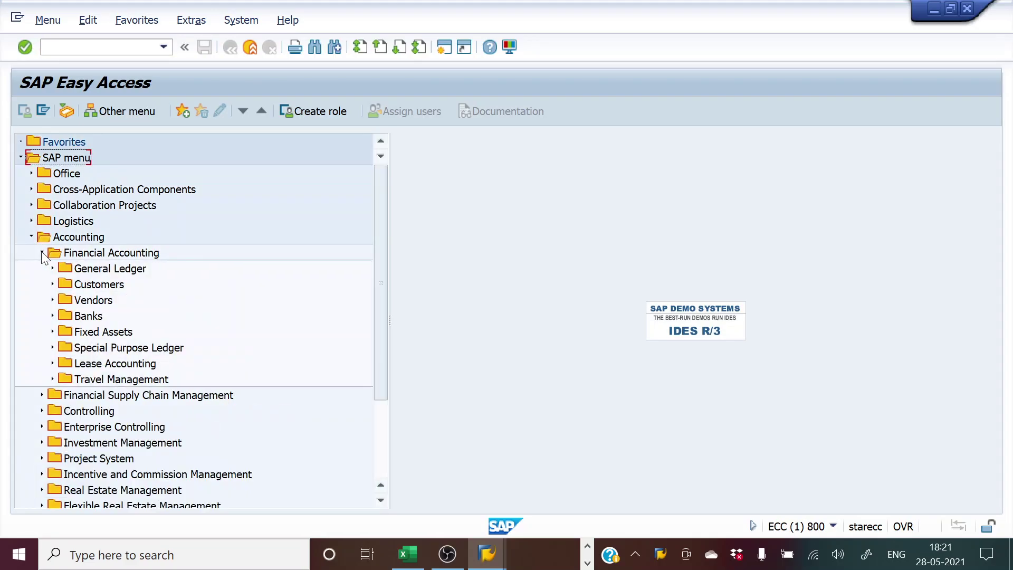
pyautogui.click(52, 284)
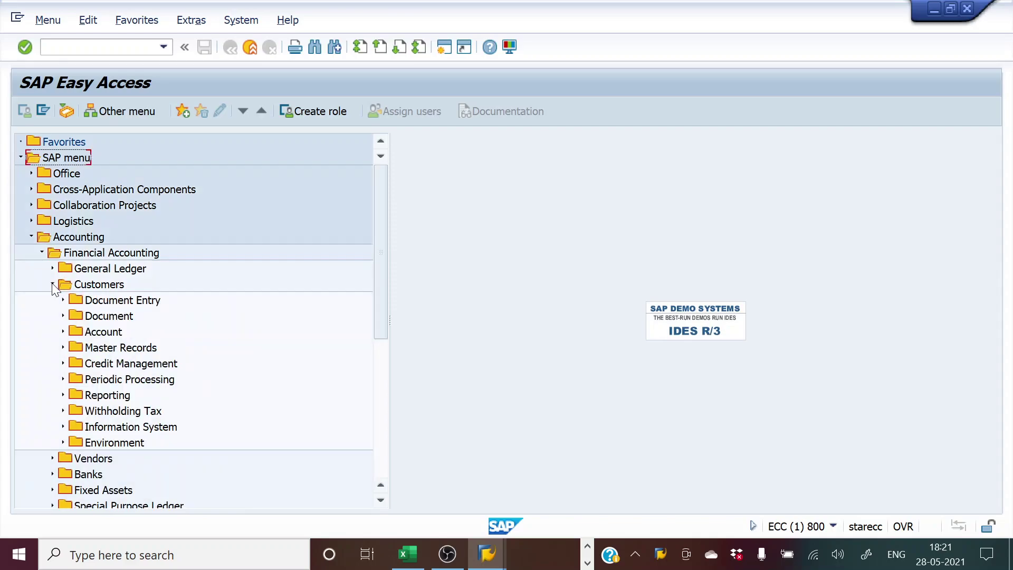
pyautogui.click(63, 300)
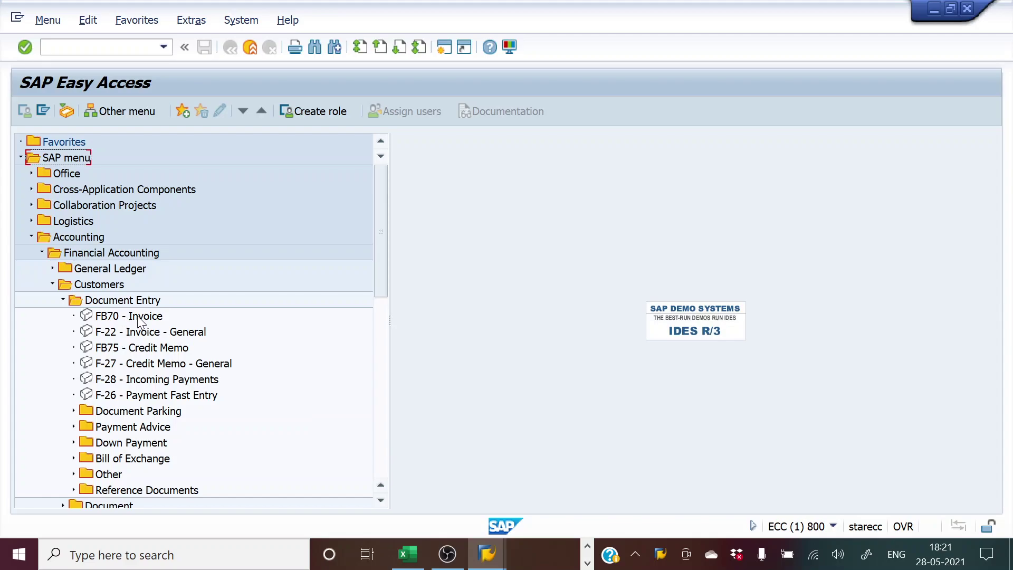
pyautogui.click(63, 300)
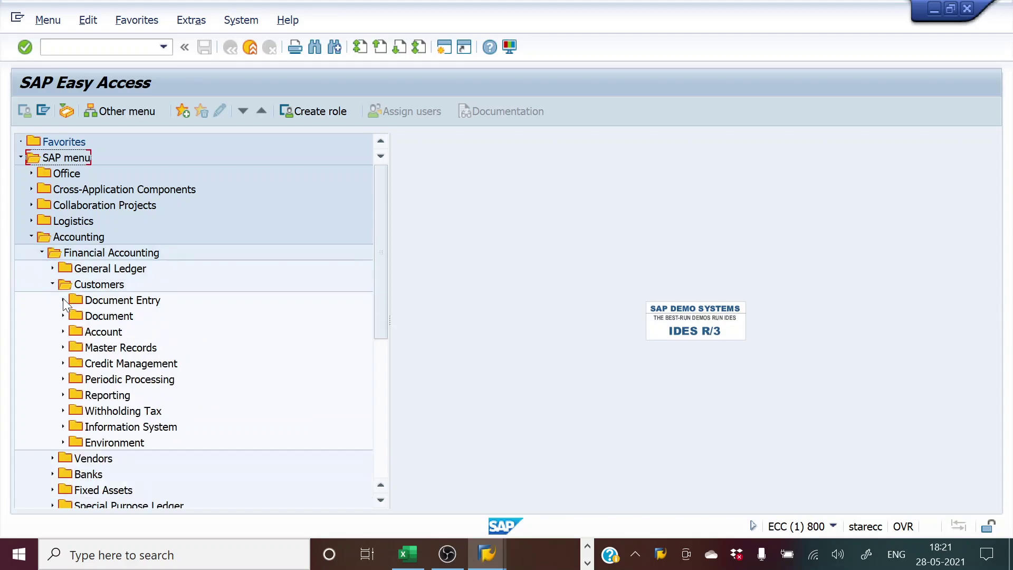
pyautogui.click(53, 284)
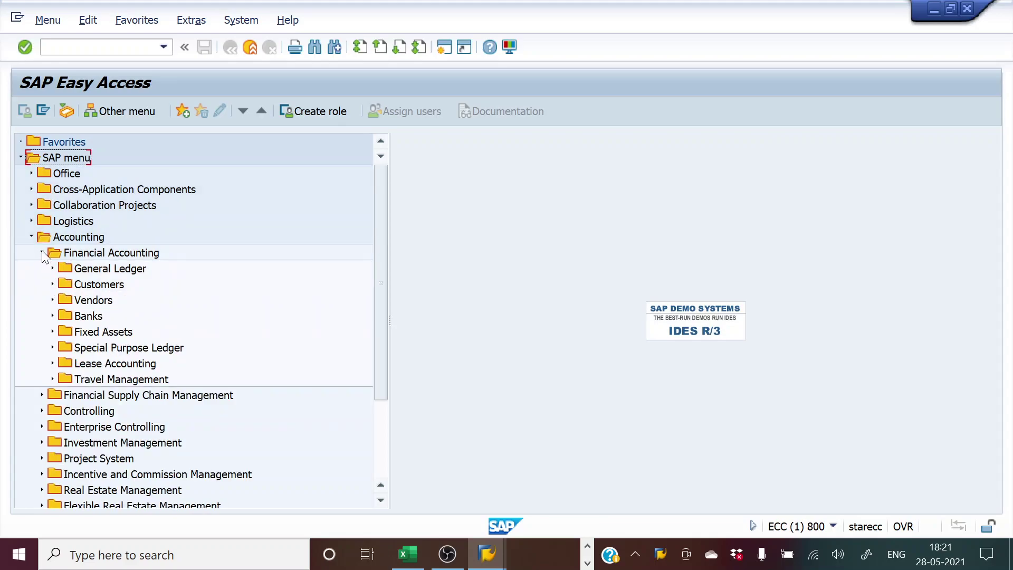
pyautogui.click(42, 253)
pyautogui.click(30, 236)
# Start transaction fb70 to enter a customer invoice in company code BRPL
pyautogui.click(84, 47)
pyautogui.write('fb70')
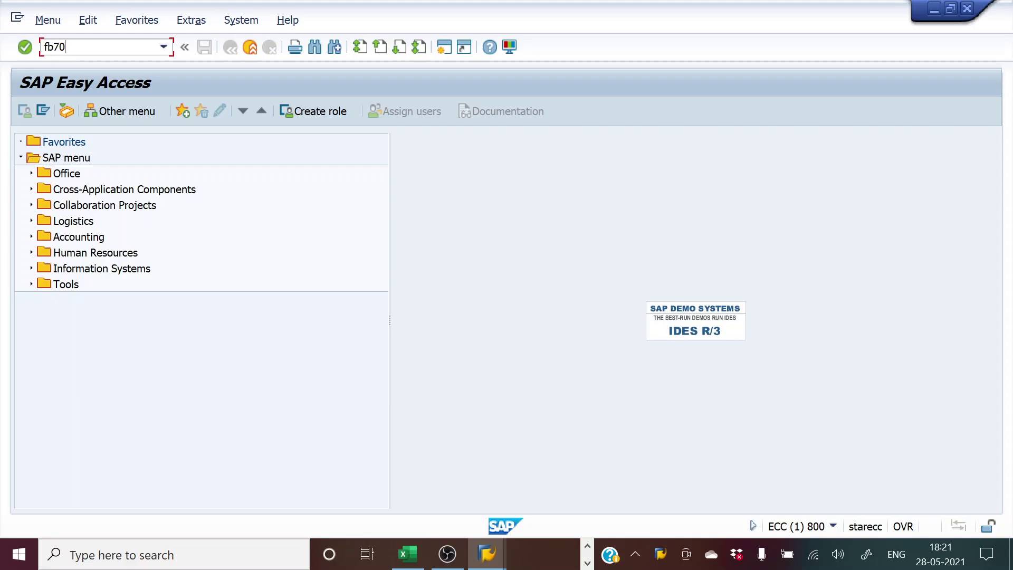
pyautogui.press('Return')
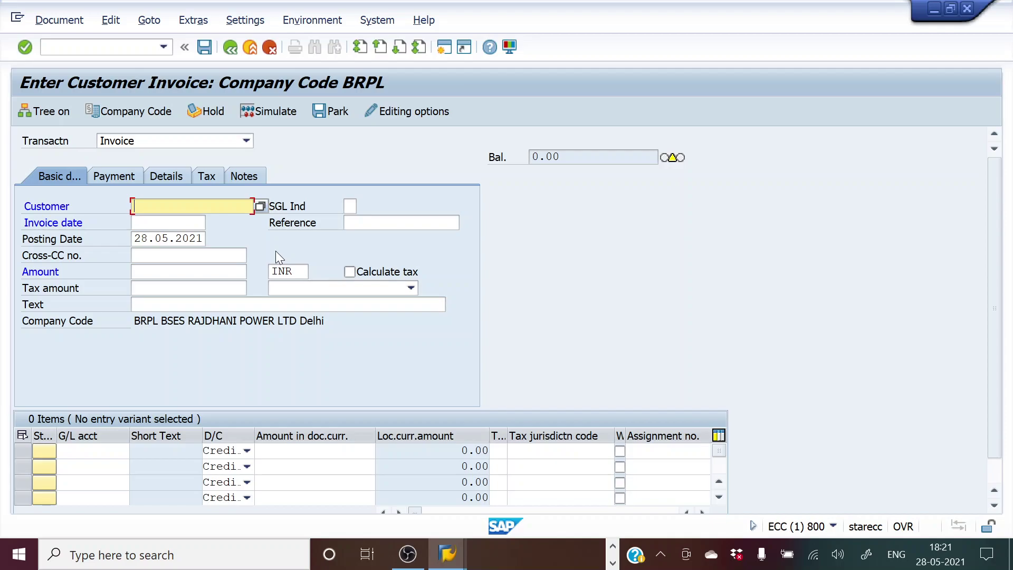
# Select customer DEF & CO and copy posting date 28.05.2021 into the invoice date
pyautogui.click(261, 207)
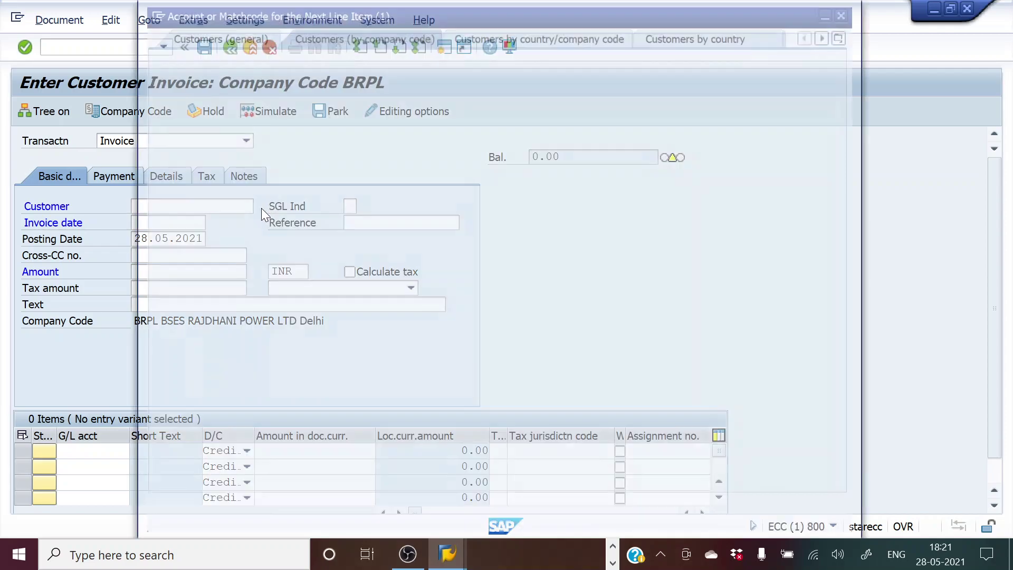
pyautogui.press('Return')
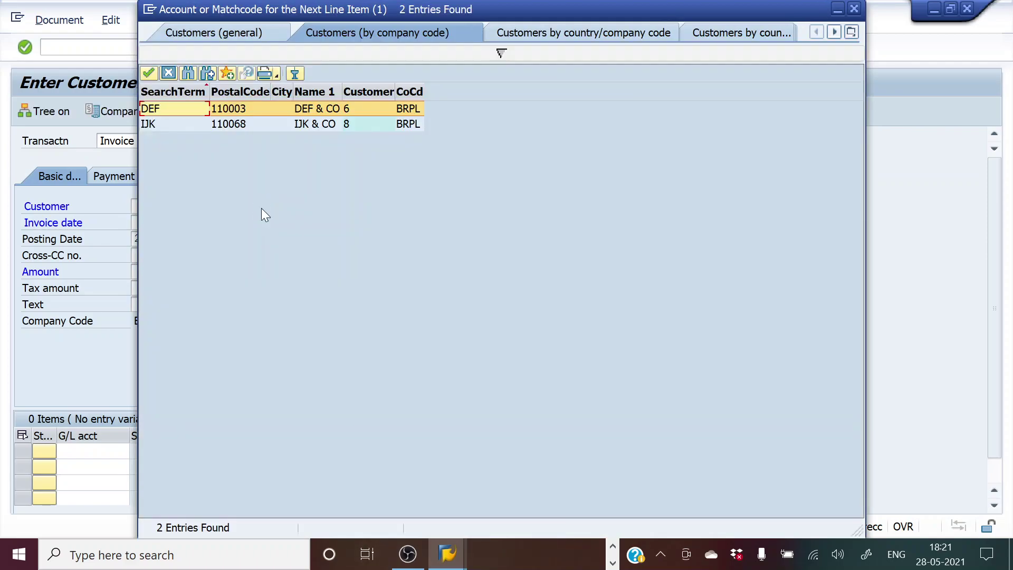
pyautogui.doubleClick(261, 108)
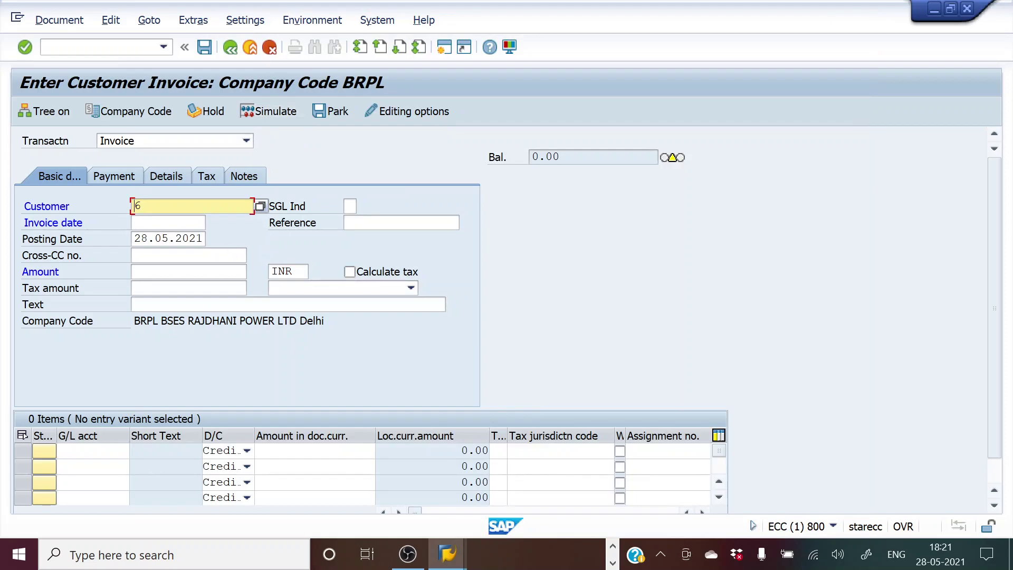
pyautogui.click(168, 239)
pyautogui.hotkey('ctrl', 'c')
pyautogui.press('Up')
pyautogui.hotkey('ctrl', 'v')
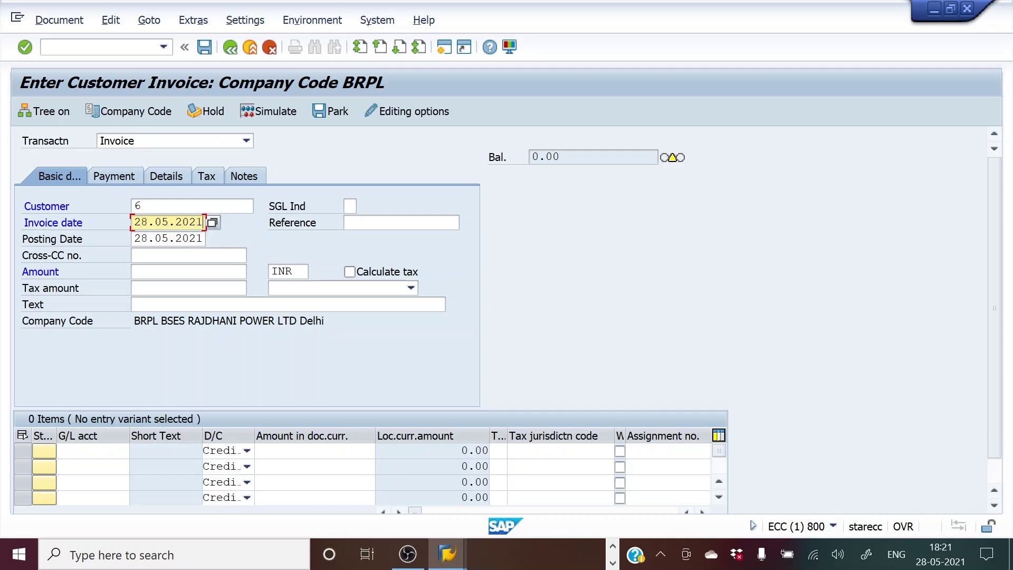
# Enter amount 50000 INR and the text 'Sold goods to DEF & Co'
pyautogui.click(189, 271)
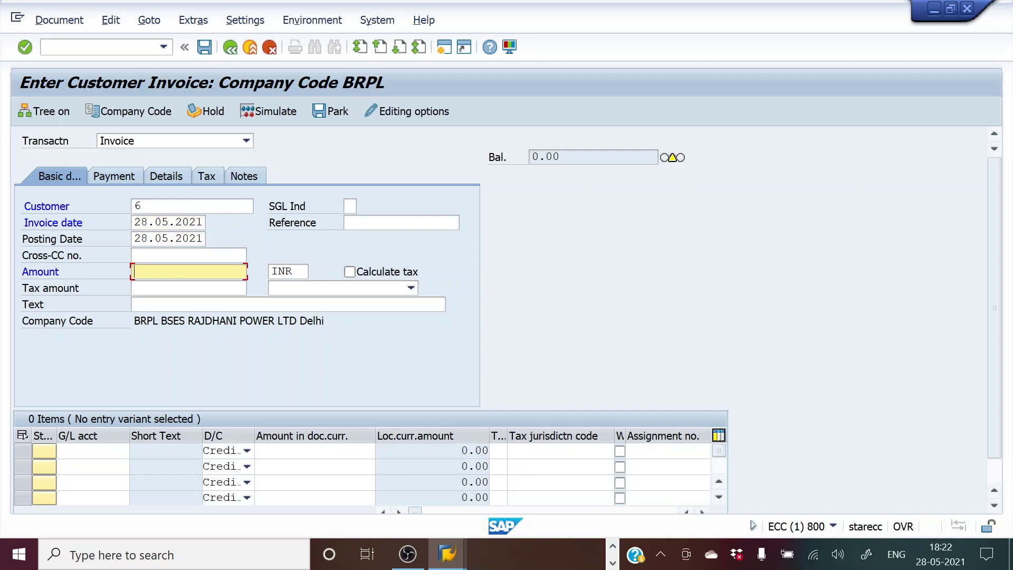
pyautogui.write('5')
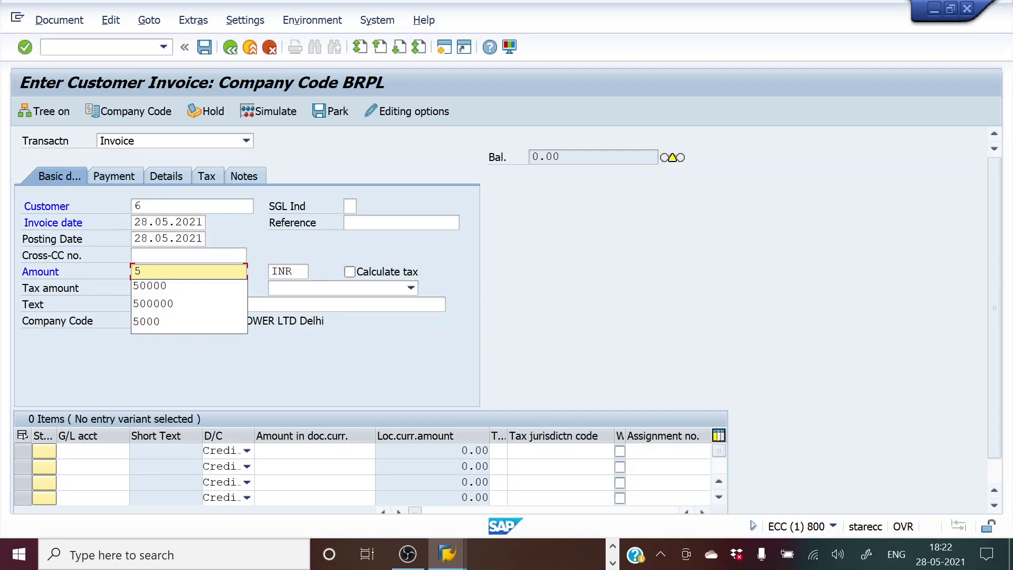
pyautogui.write('0000')
pyautogui.click(545, 285)
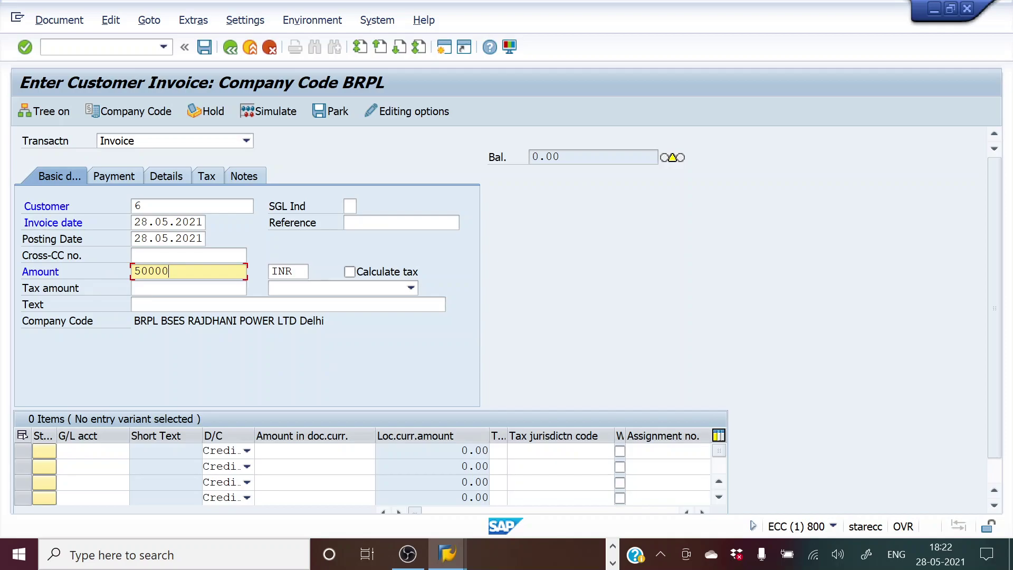
pyautogui.click(134, 304)
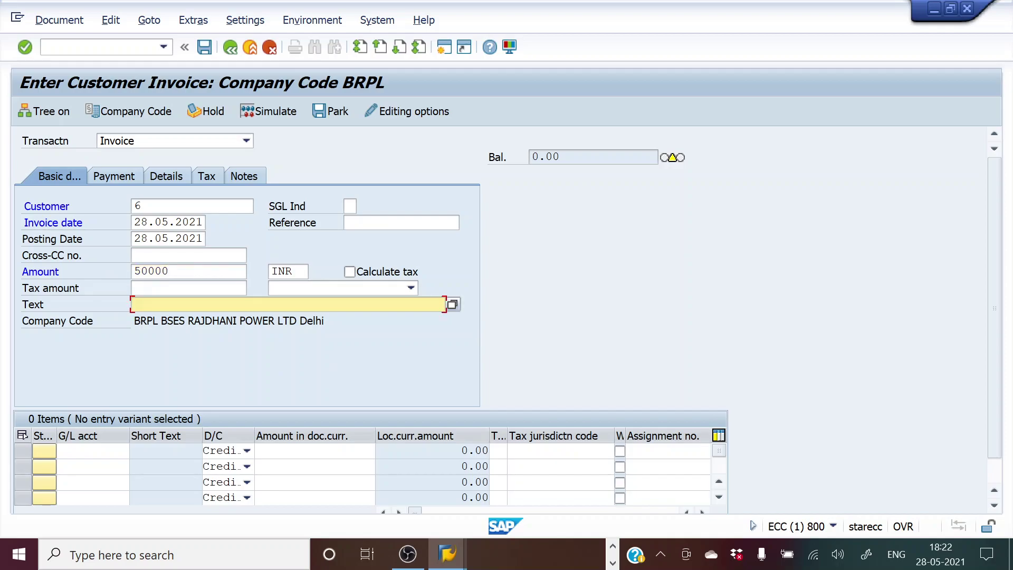
pyautogui.write('Sold goods to DEF & Co')
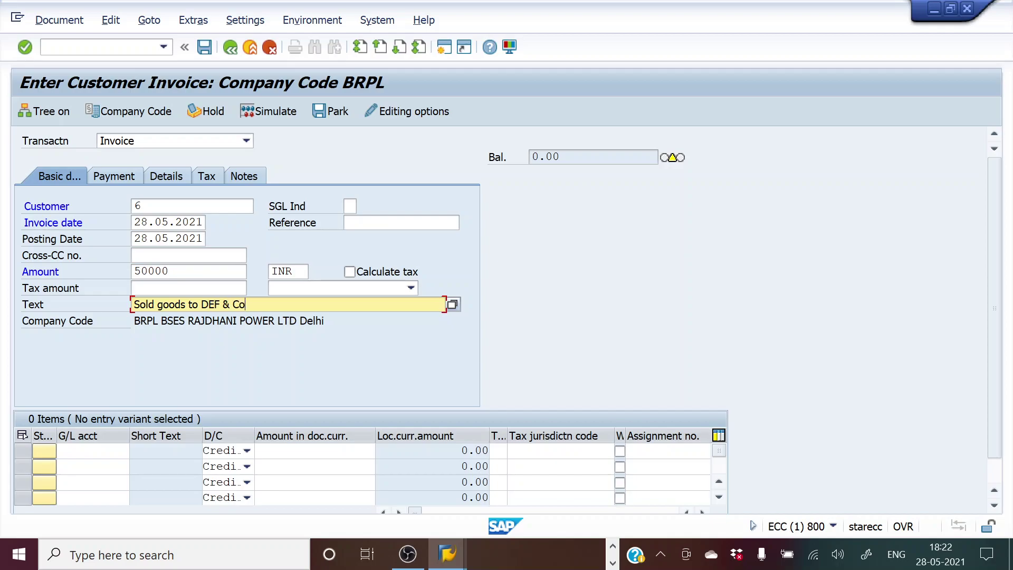
pyautogui.click(92, 451)
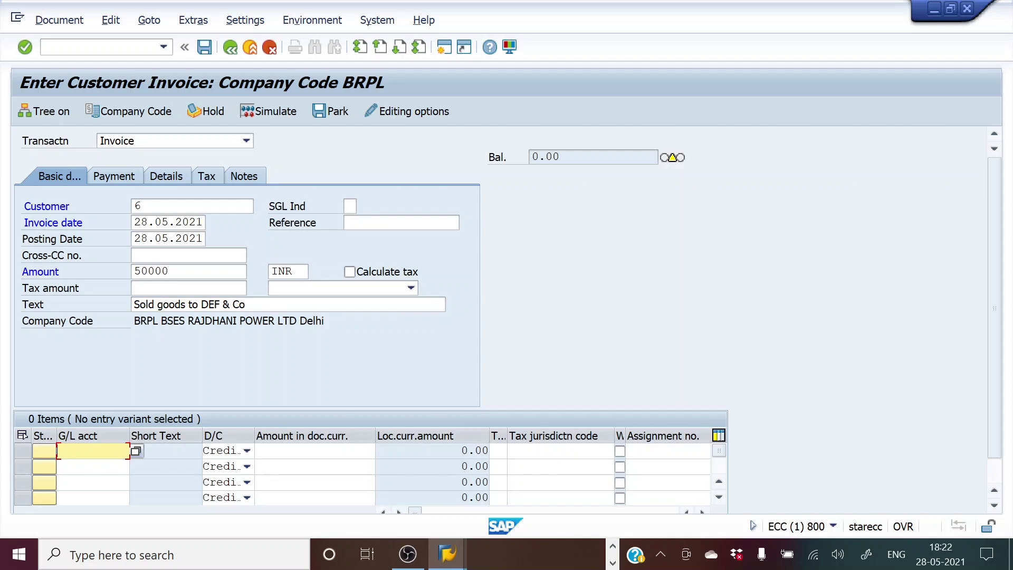
# Choose G/L account 500002 Sales Account for the first line item
pyautogui.click(136, 450)
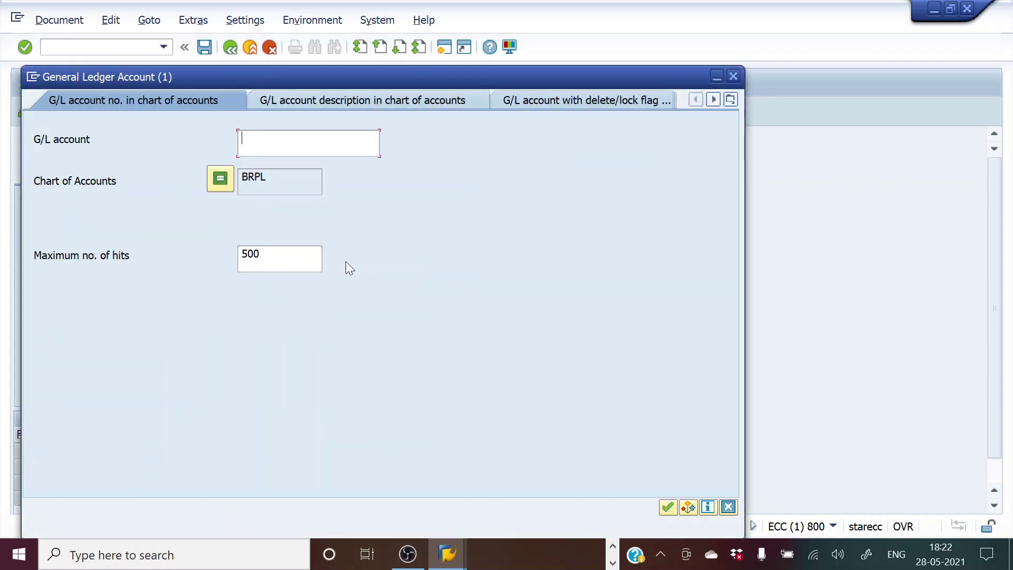
pyautogui.press('Return')
pyautogui.doubleClick(156, 232)
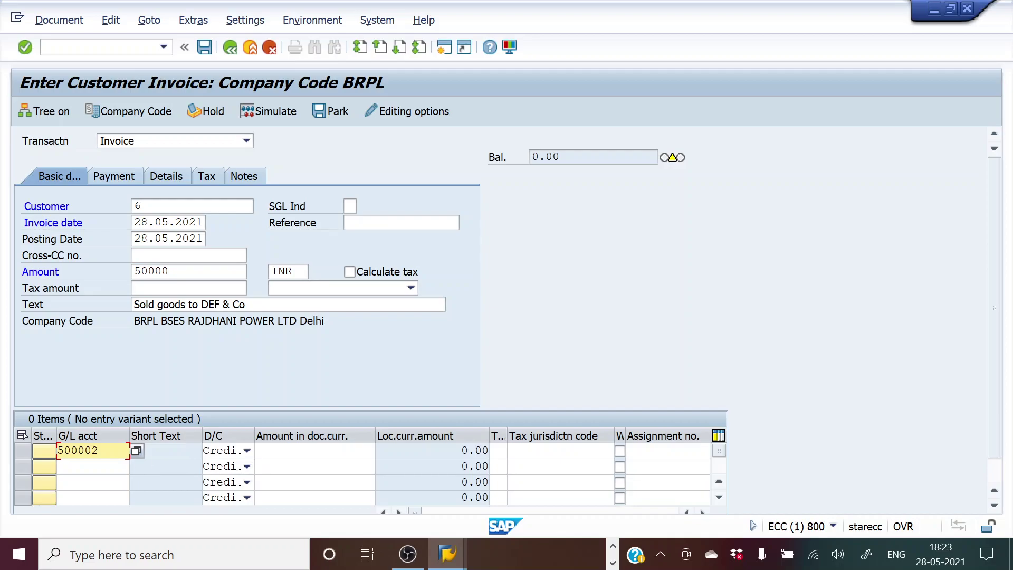
pyautogui.click(315, 450)
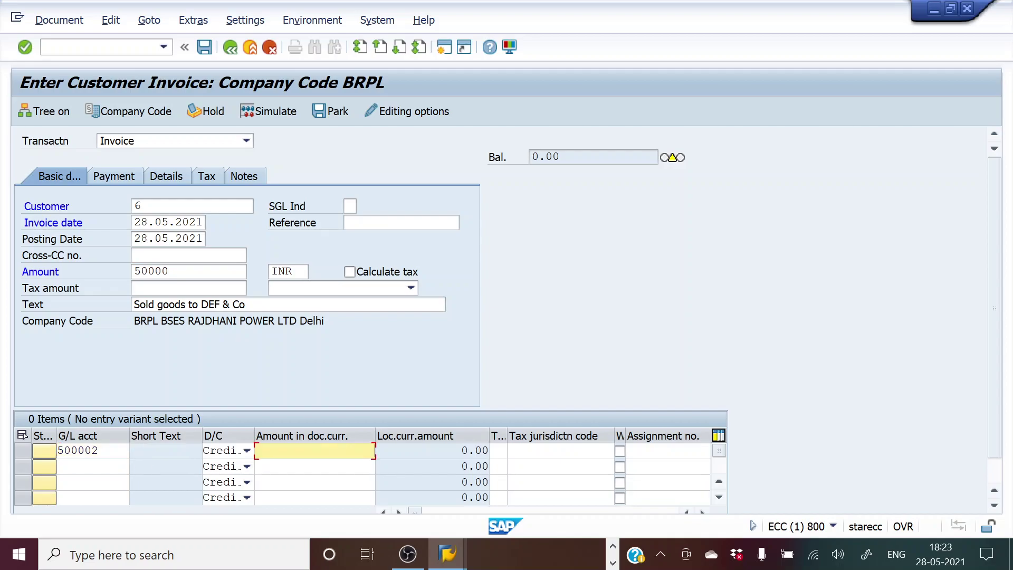
pyautogui.write('*')
pyautogui.press('Return')
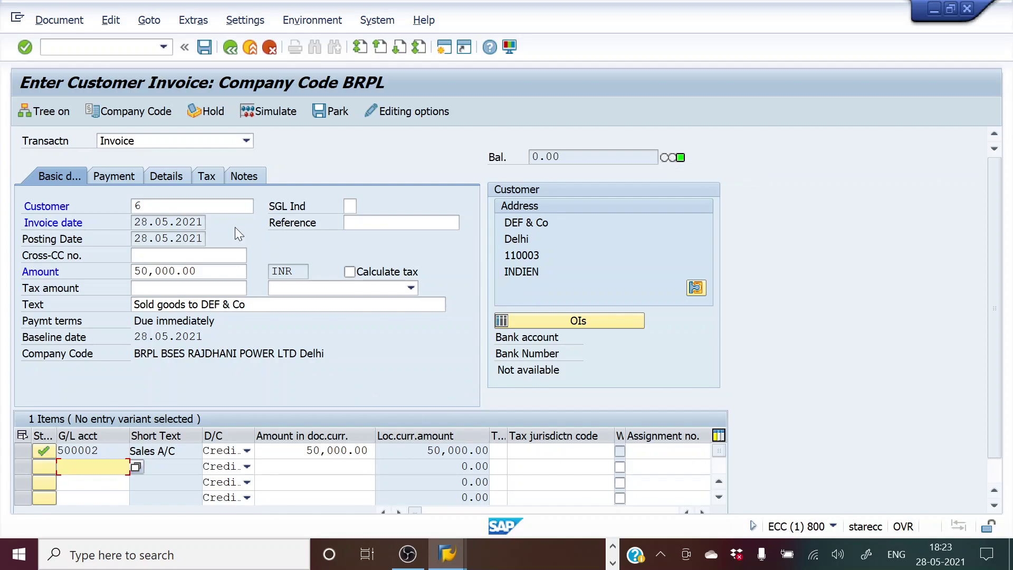
pyautogui.click(208, 46)
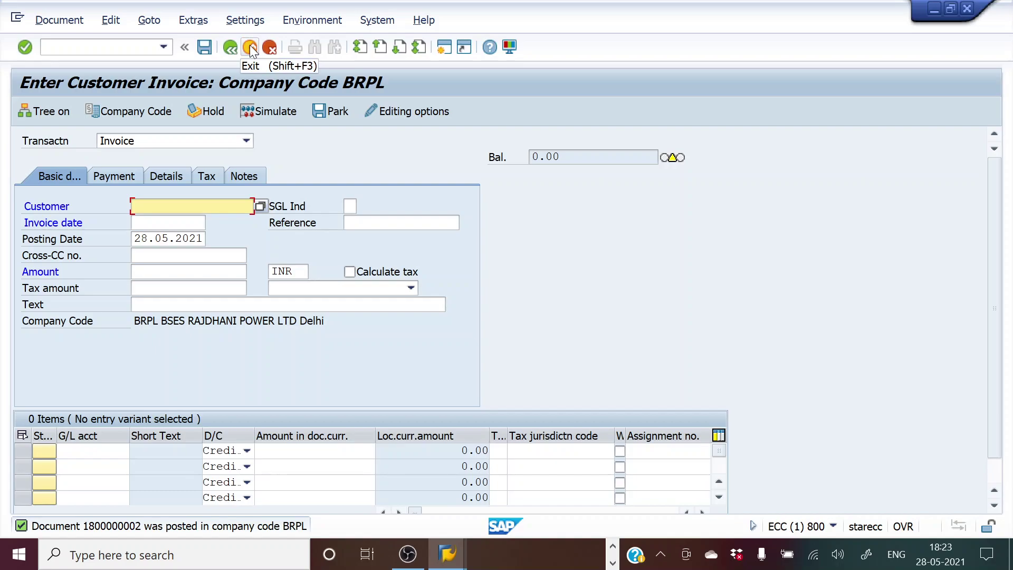
pyautogui.click(78, 23)
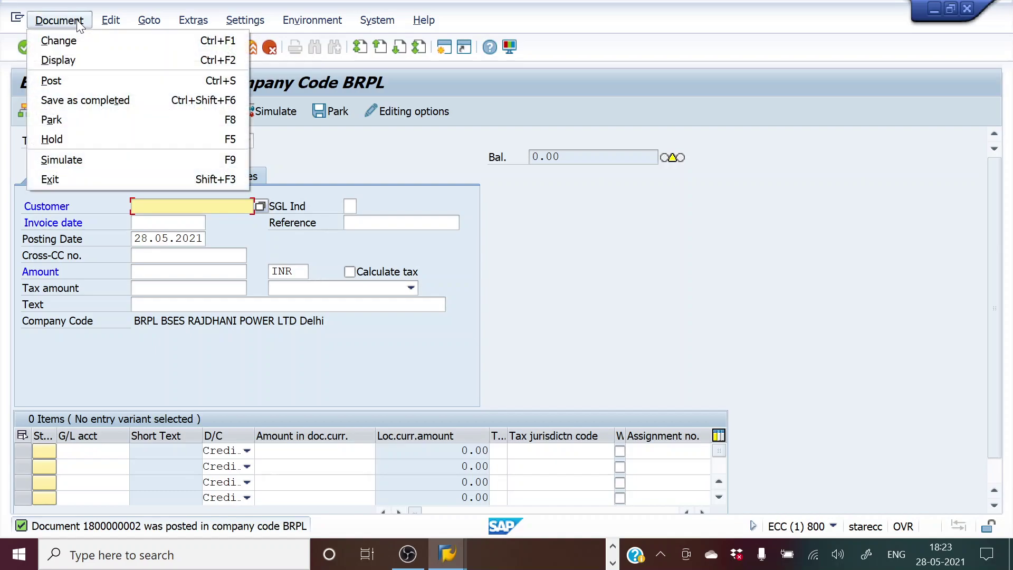
pyautogui.click(67, 60)
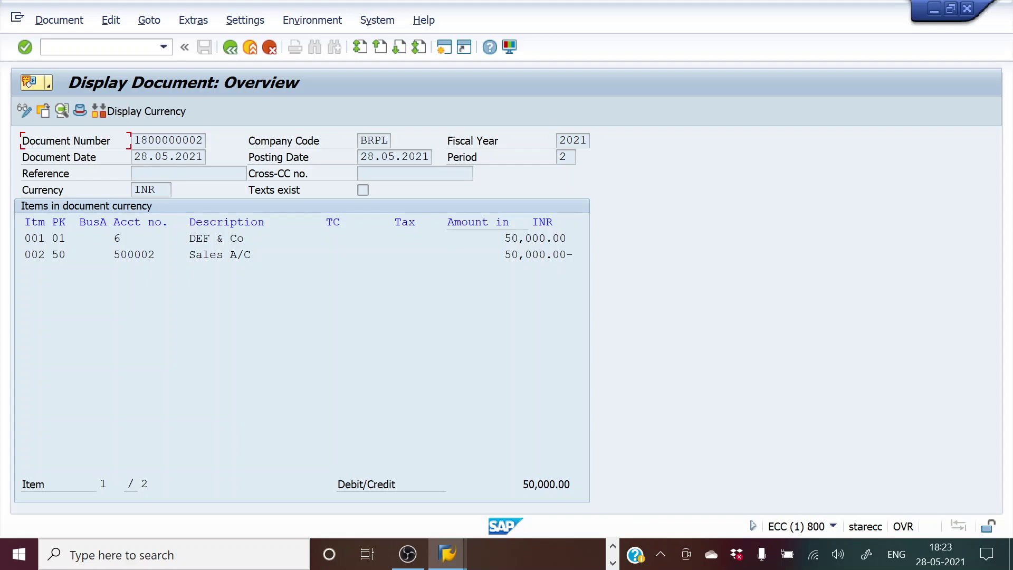
pyautogui.click(249, 48)
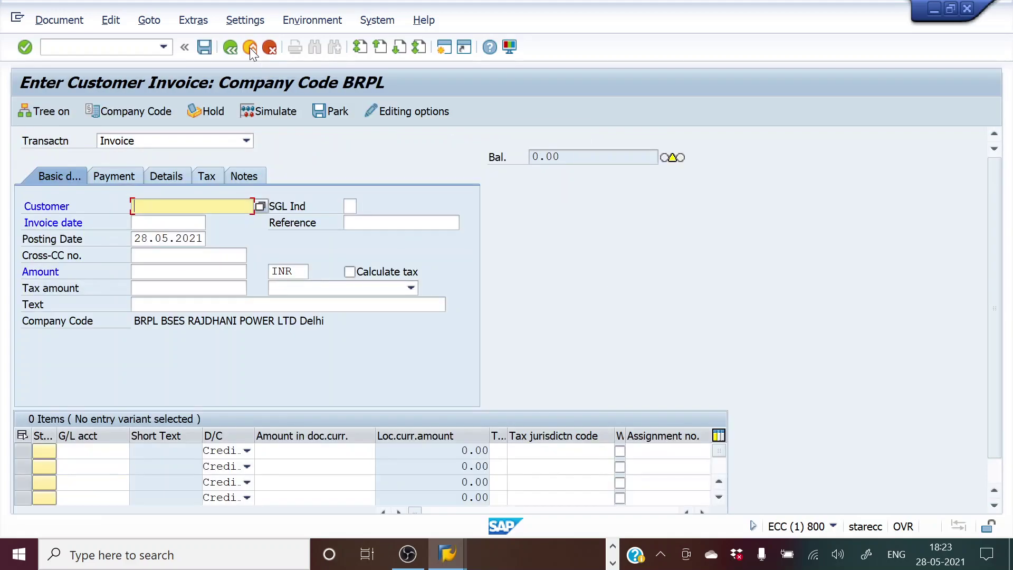
pyautogui.click(249, 48)
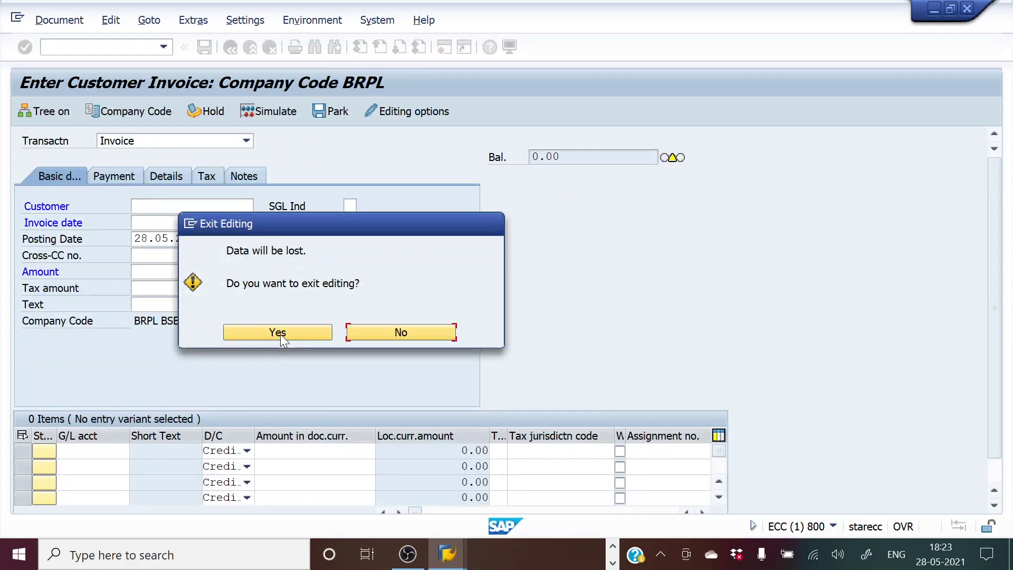
pyautogui.click(280, 335)
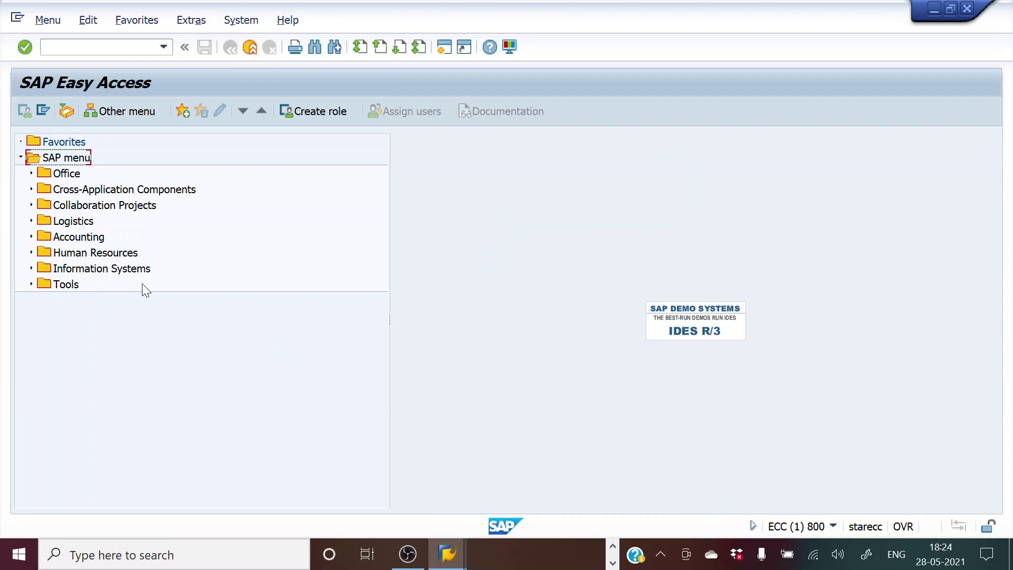
# Launch FBL5N Display/Change Line Items from Accounting > Financial Accounting > Customers > Account
pyautogui.click(31, 236)
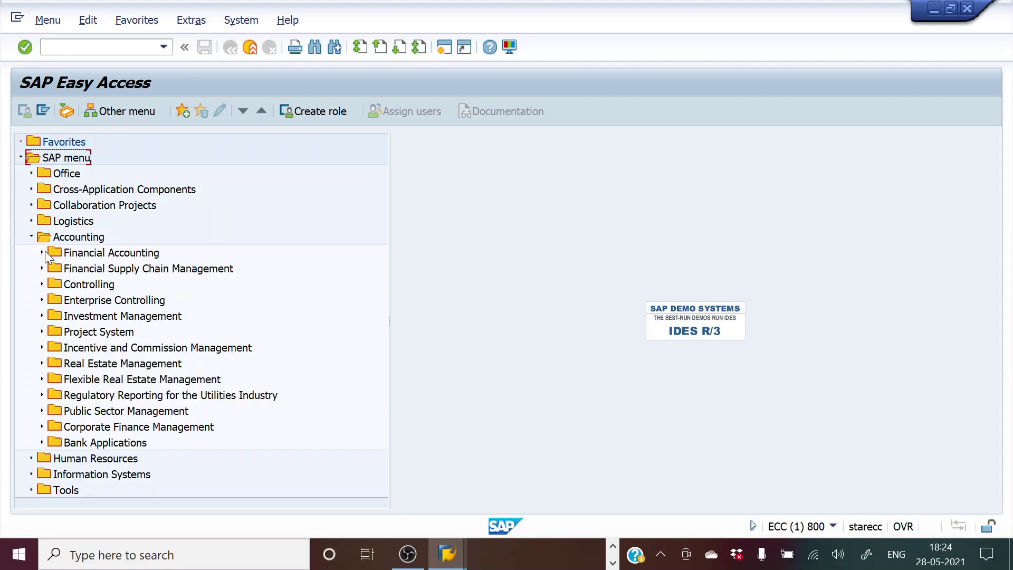
pyautogui.click(42, 253)
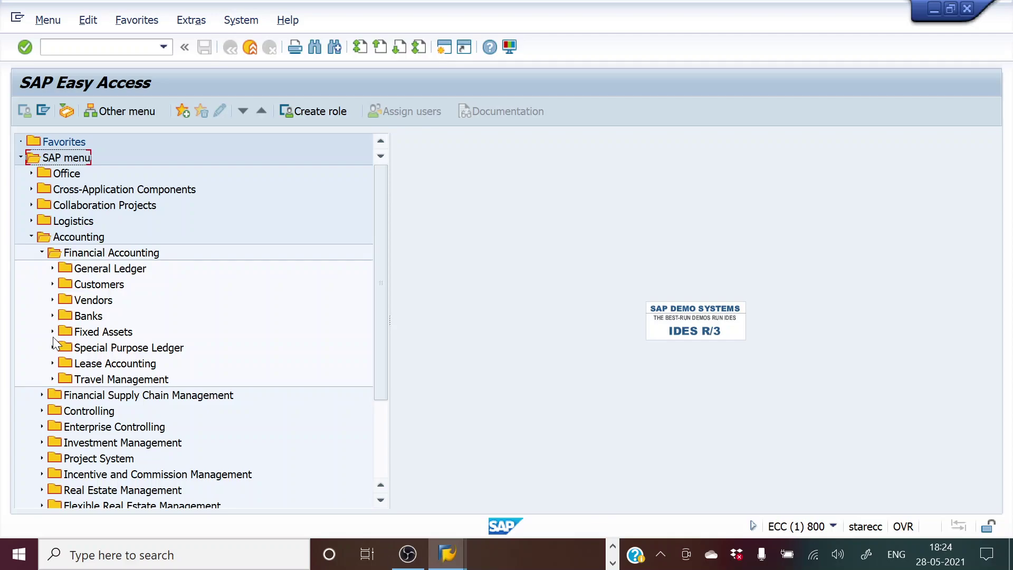
pyautogui.click(54, 285)
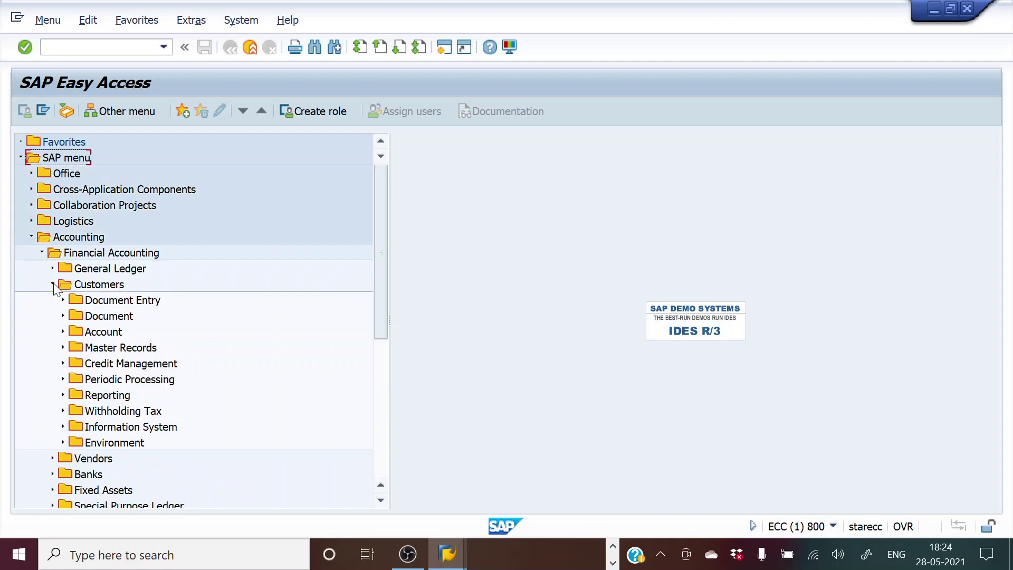
pyautogui.click(64, 331)
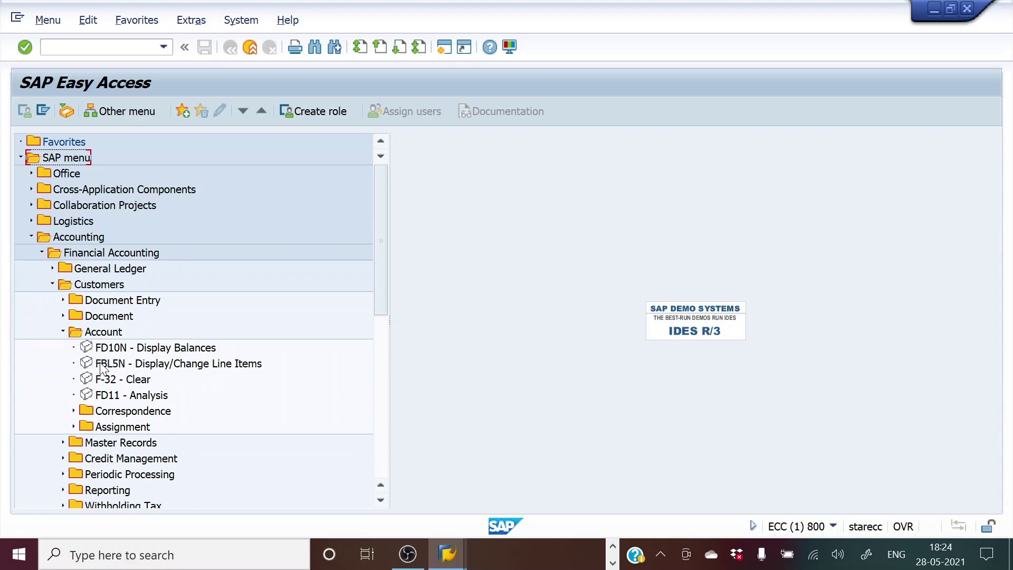
pyautogui.doubleClick(138, 364)
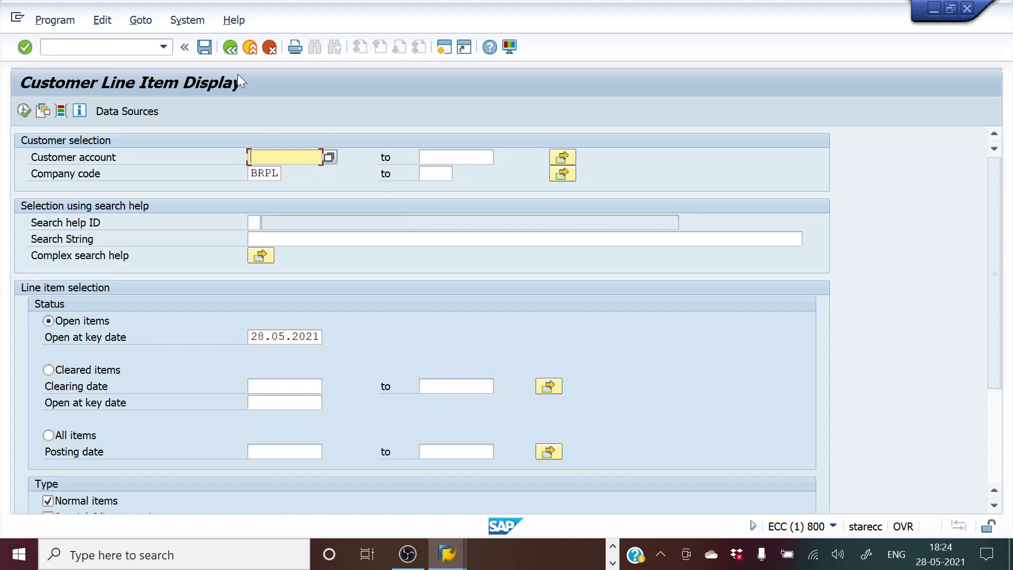
# Rerun fbl5n and pick customer account 6, DEF & CO, through the F4 search
pyautogui.click(230, 48)
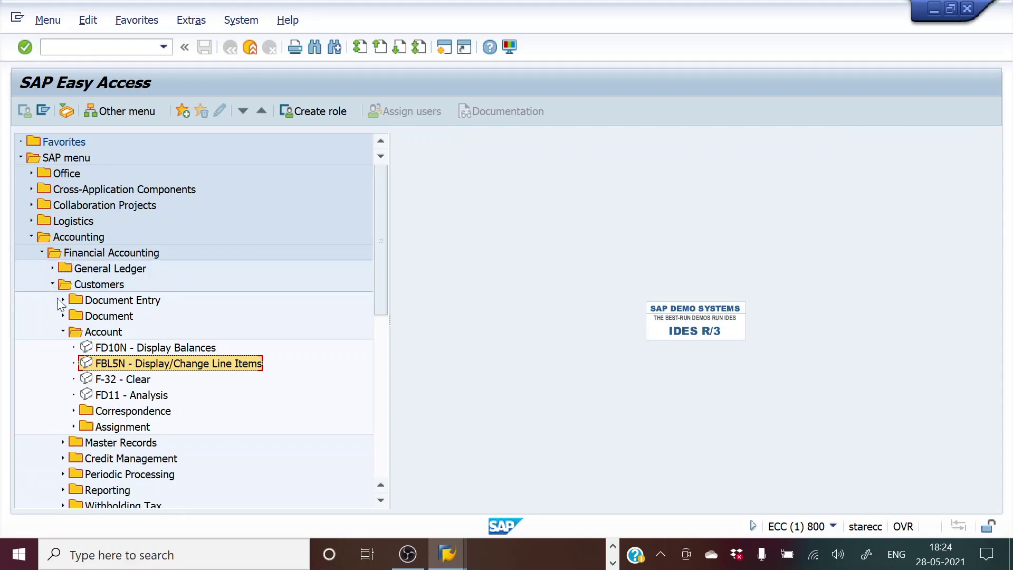
pyautogui.click(100, 47)
pyautogui.write('fbl5n')
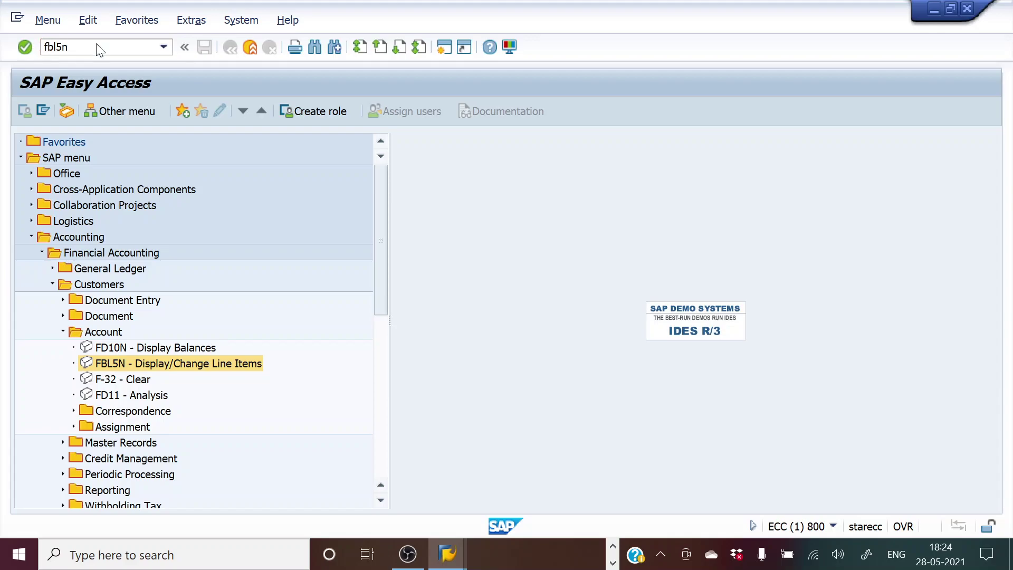
pyautogui.press('Return')
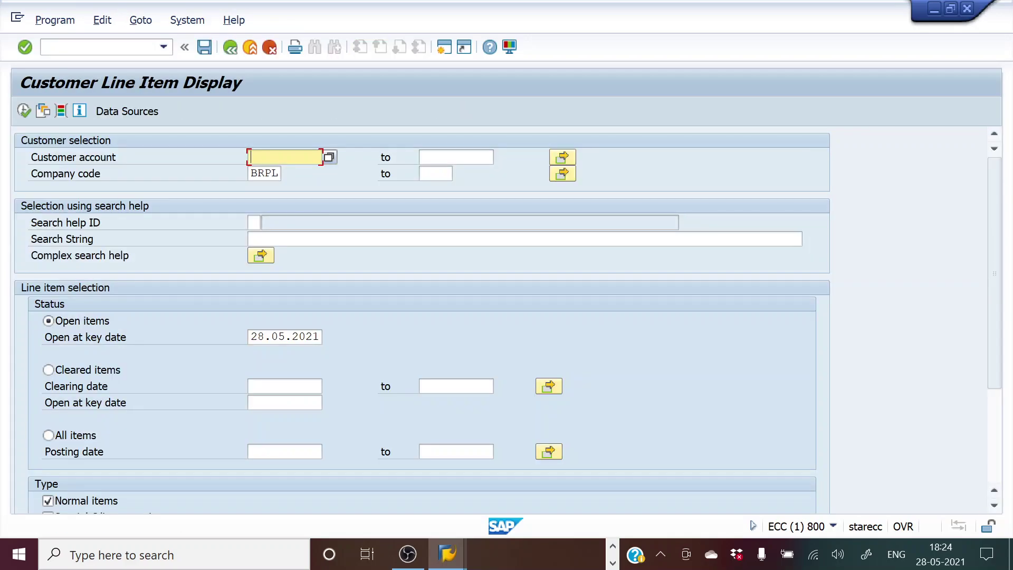
pyautogui.click(332, 158)
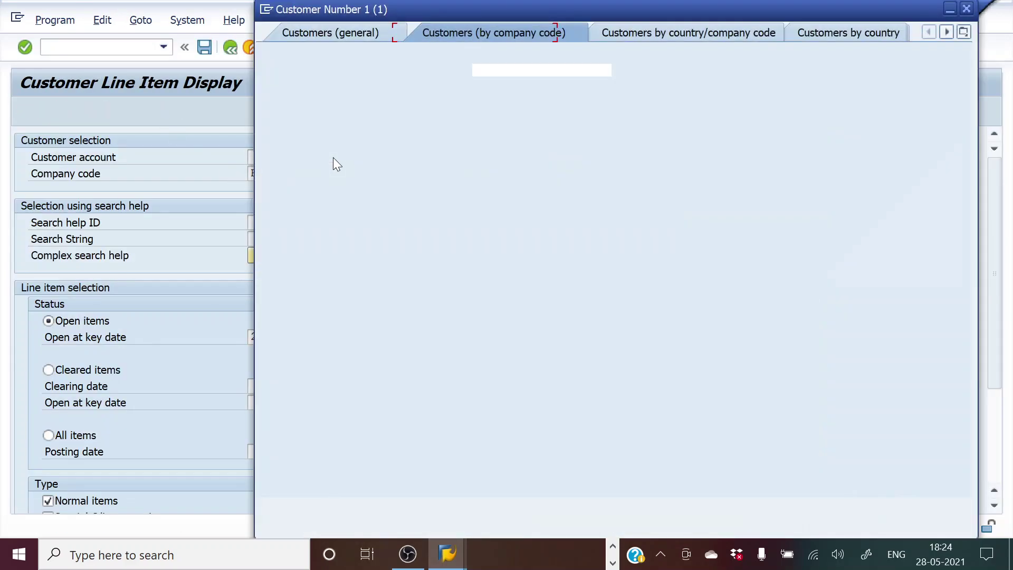
pyautogui.press('Return')
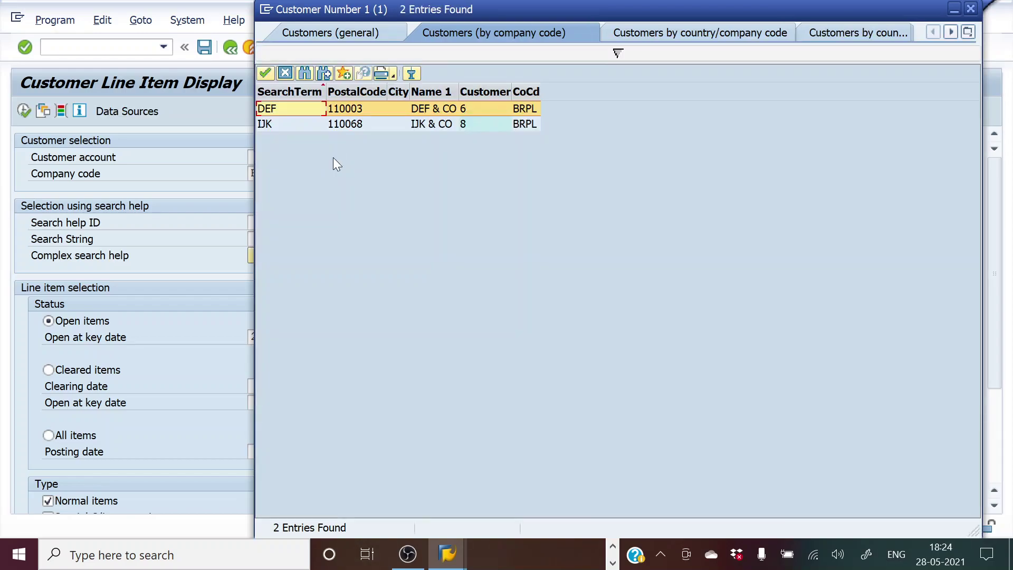
pyautogui.doubleClick(387, 108)
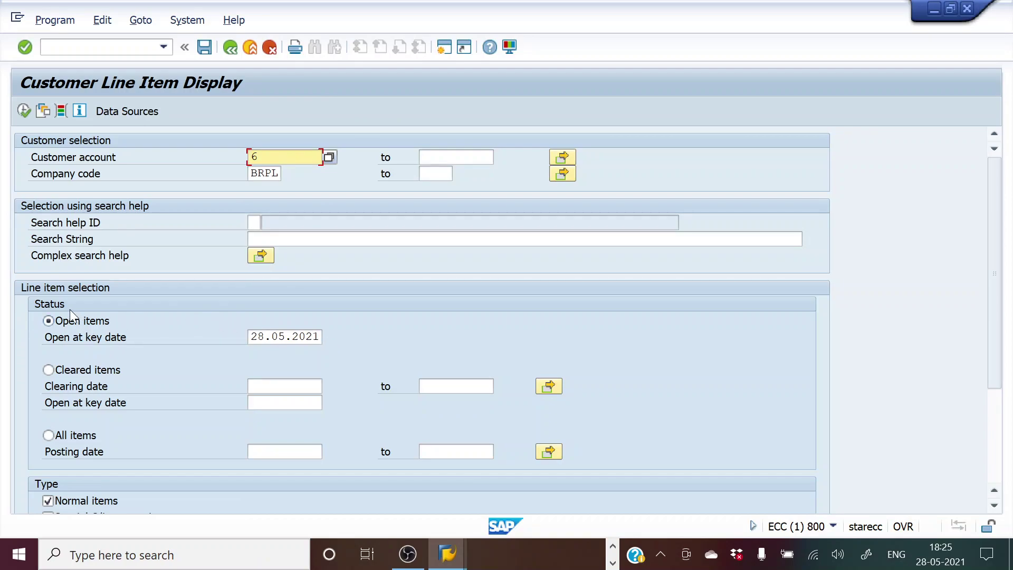
pyautogui.click(20, 111)
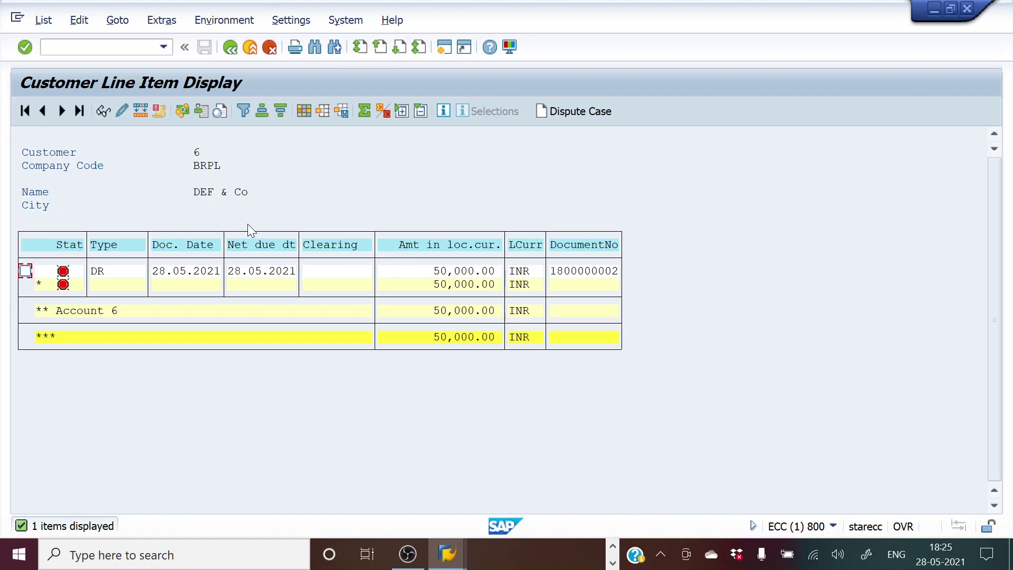
pyautogui.click(442, 47)
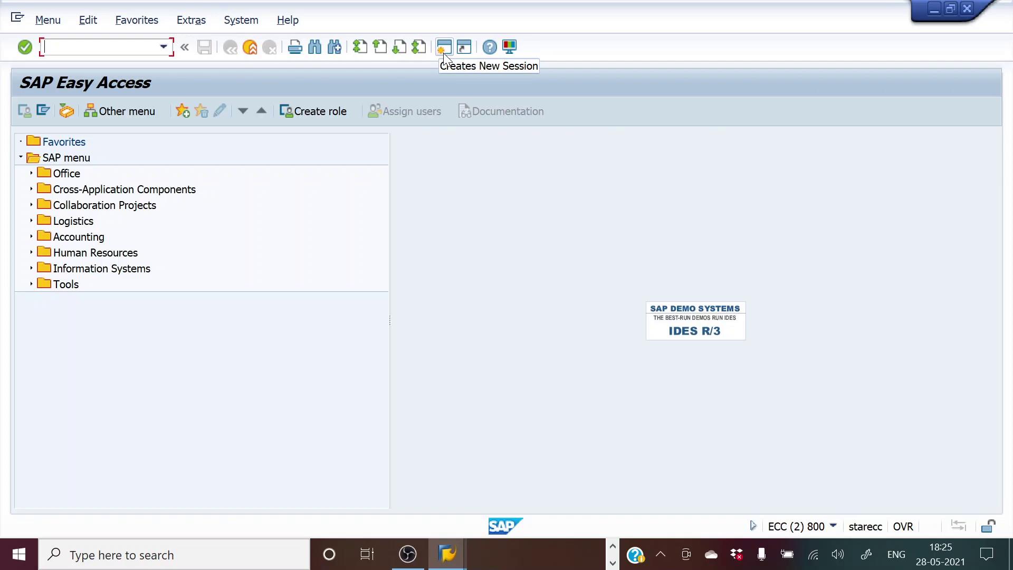
# Expand Accounting > Financial Accounting > Customers > Document Entry to show FB70 and F-28
pyautogui.click(32, 236)
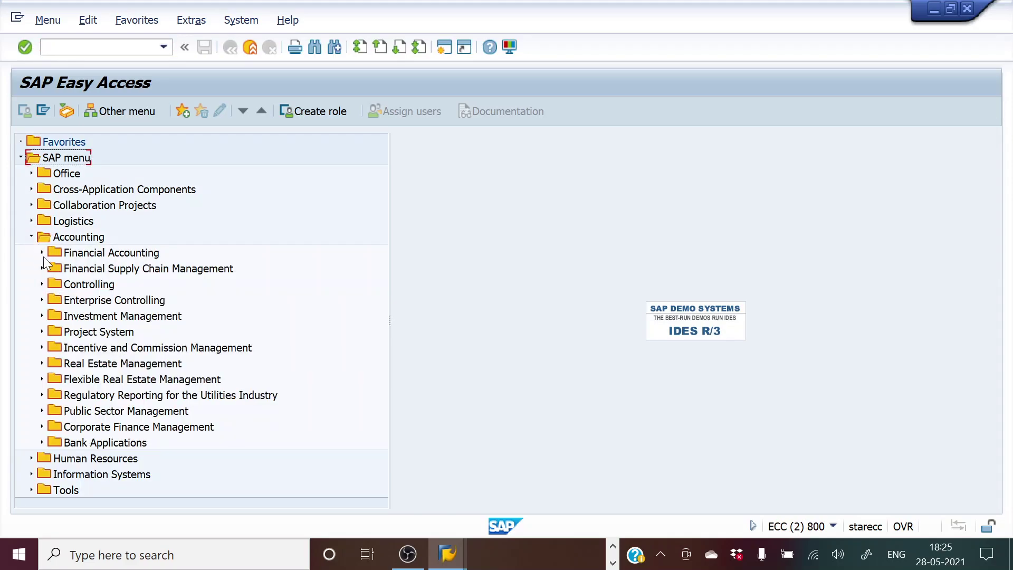
pyautogui.click(43, 252)
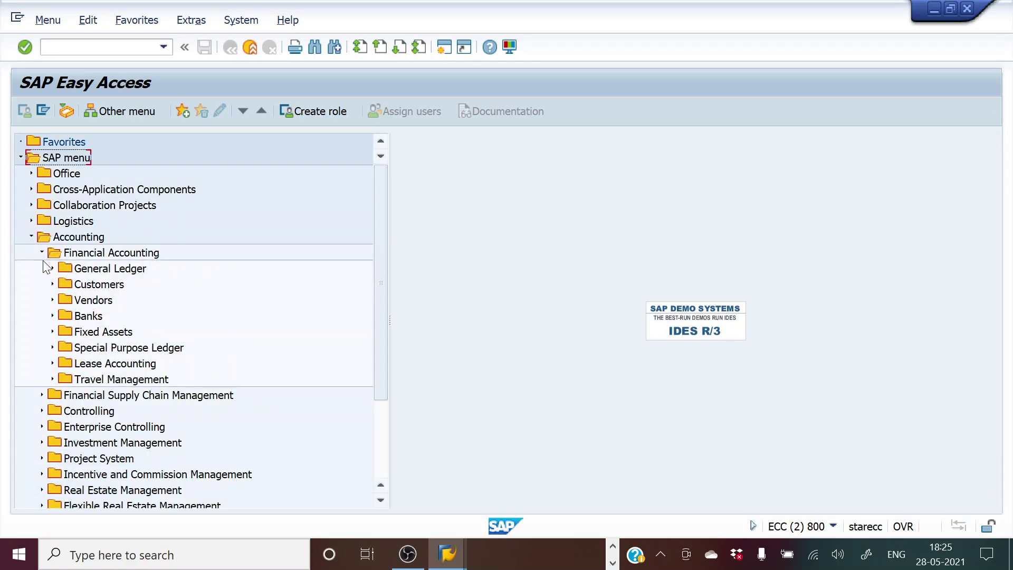
pyautogui.click(52, 285)
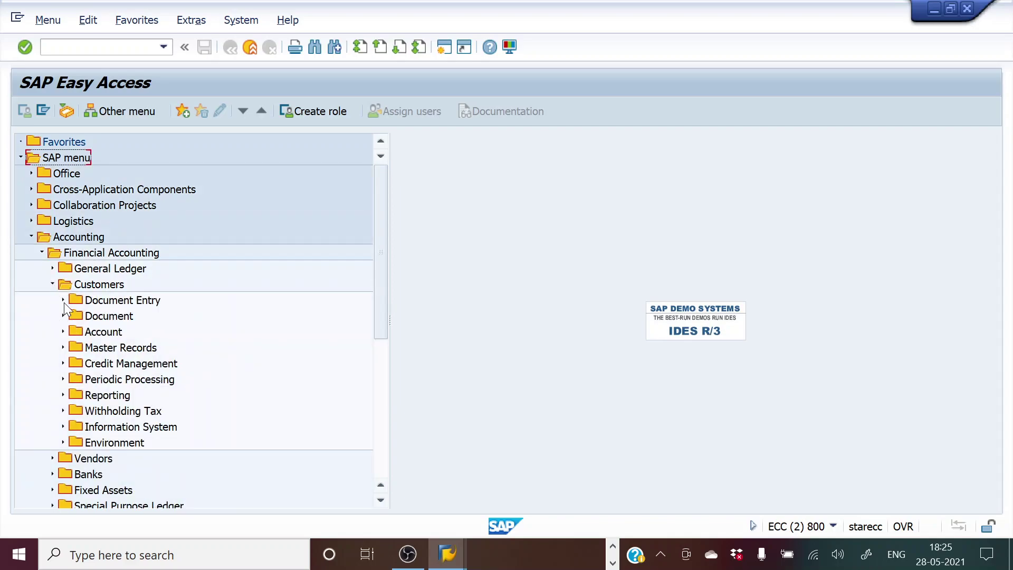
pyautogui.click(63, 300)
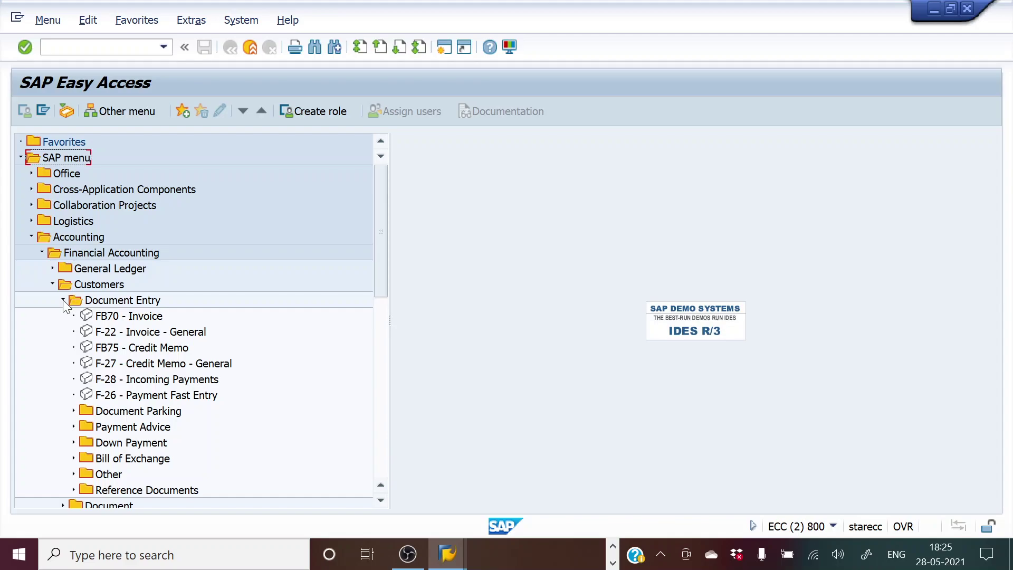
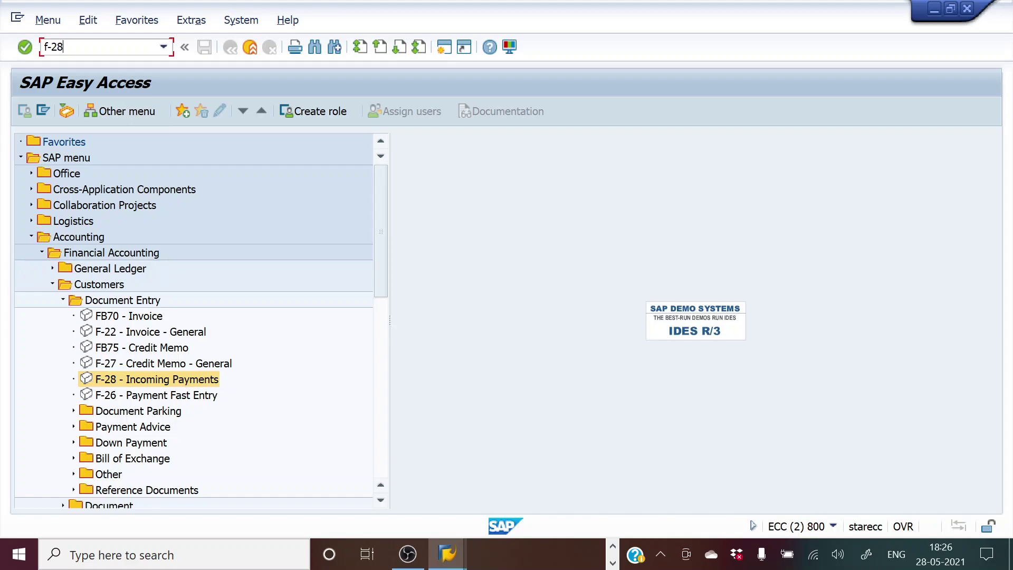
# Start F-28 and copy the posting date 28.05.2021 into the document date
pyautogui.press('Return')
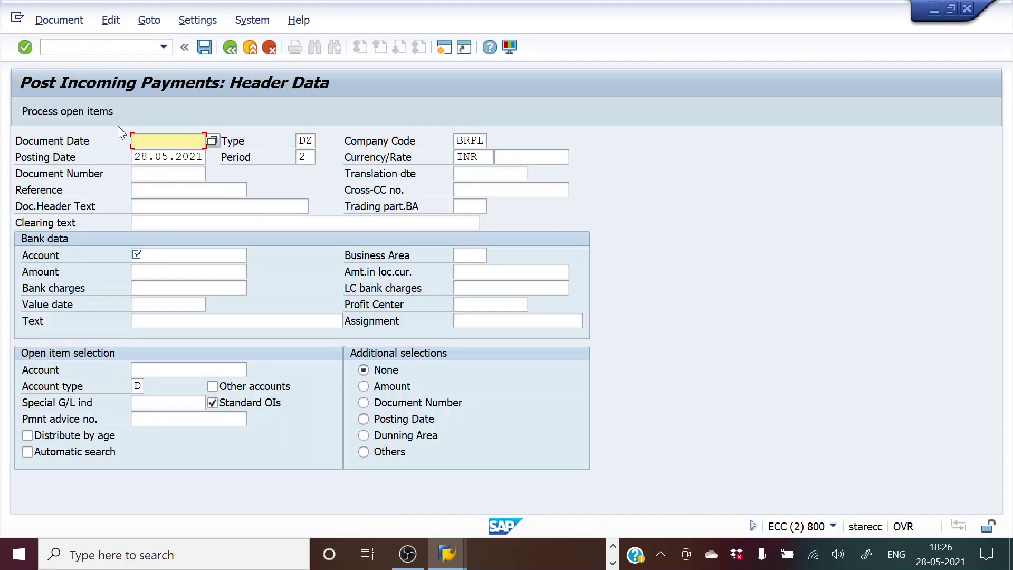
pyautogui.moveTo(133, 157); pyautogui.dragTo(213, 157)
pyautogui.hotkey('ctrl', 'c')
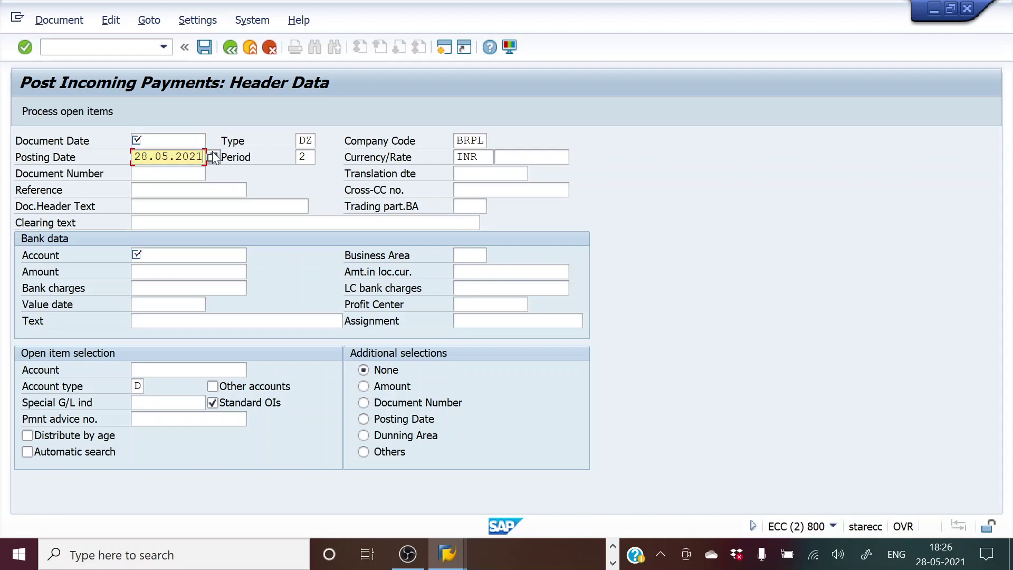
pyautogui.hotkey('shift', 'Tab')
pyautogui.hotkey('ctrl', 'v')
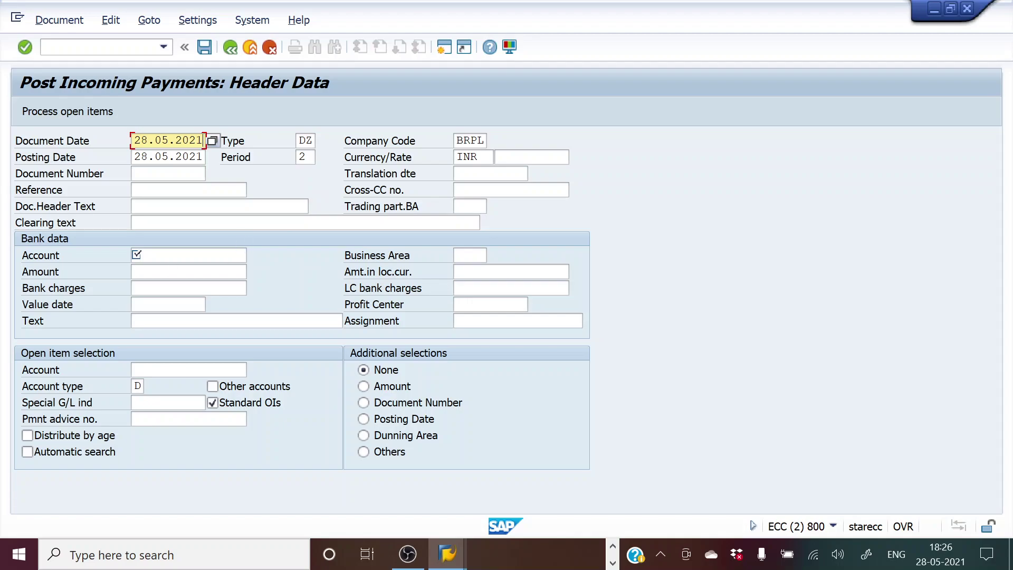
pyautogui.click(189, 256)
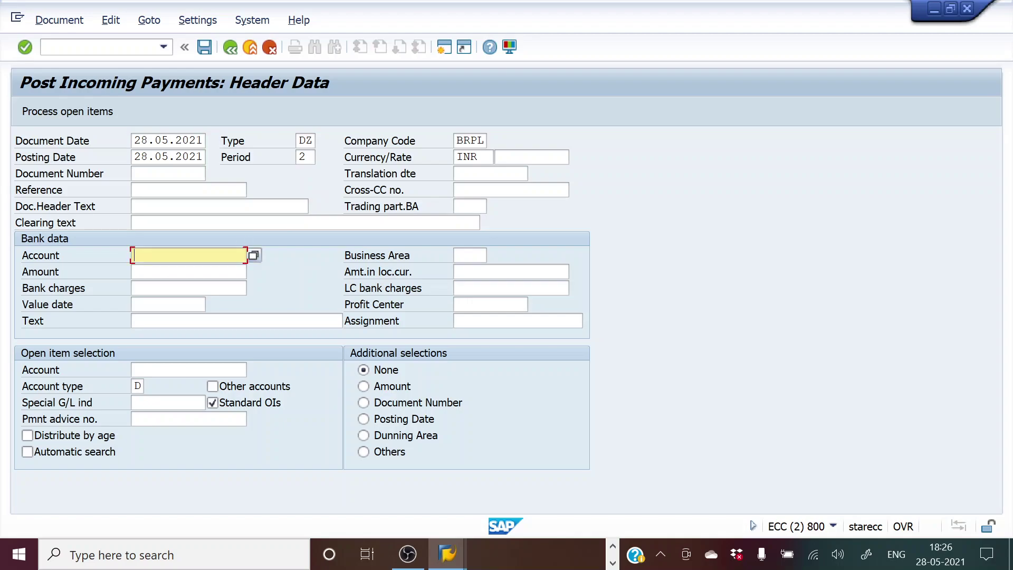
# Enter cash G/L account 200000 as the bank account with amount 50000
pyautogui.click(254, 256)
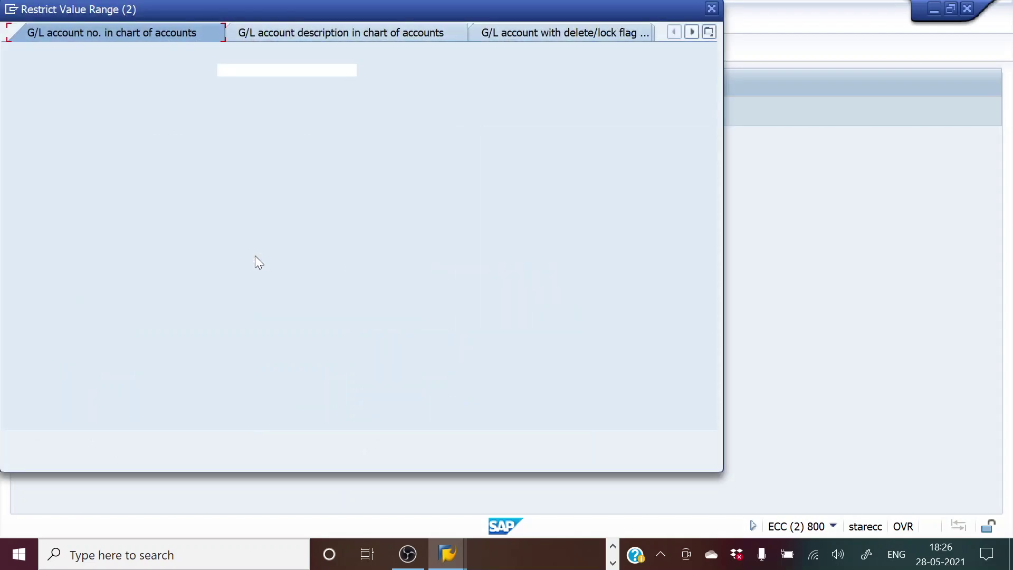
pyautogui.press('Return')
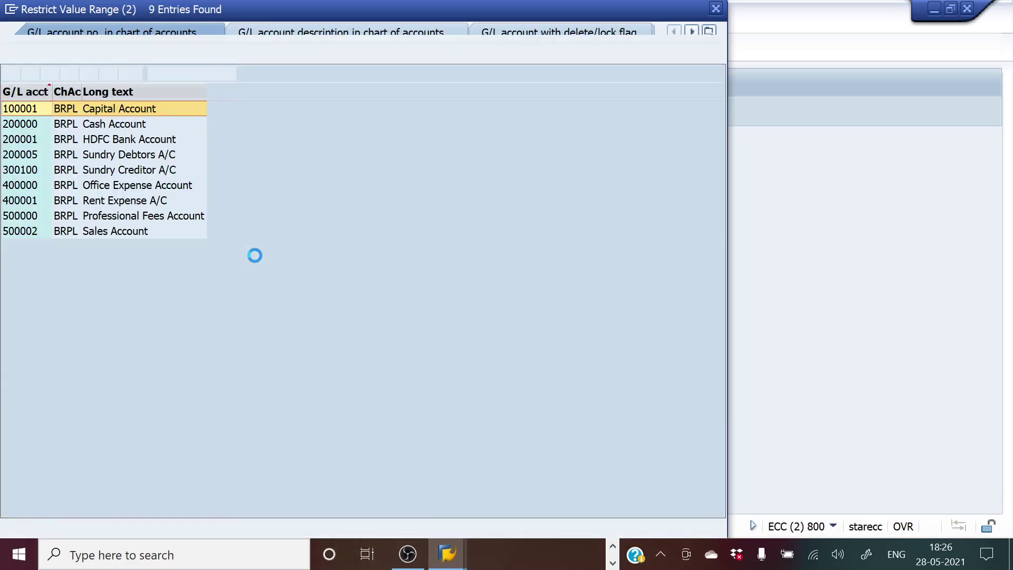
pyautogui.doubleClick(100, 127)
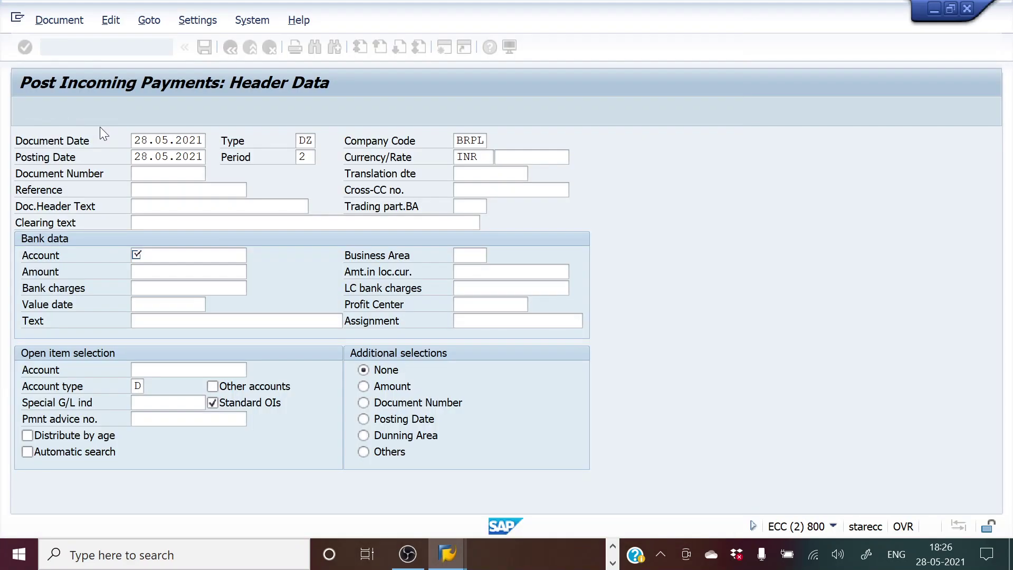
pyautogui.press('Tab')
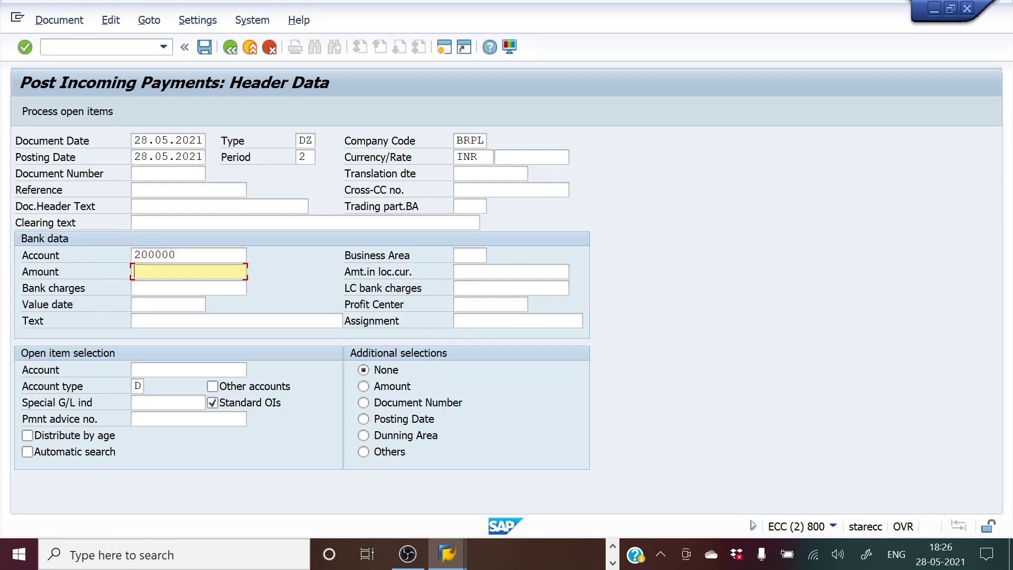
pyautogui.write('50')
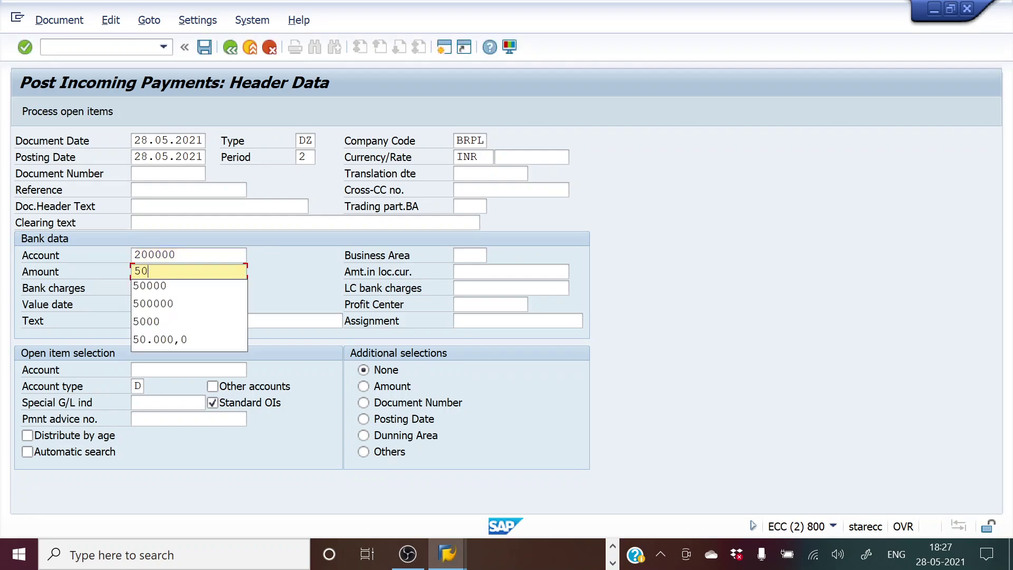
pyautogui.write('000')
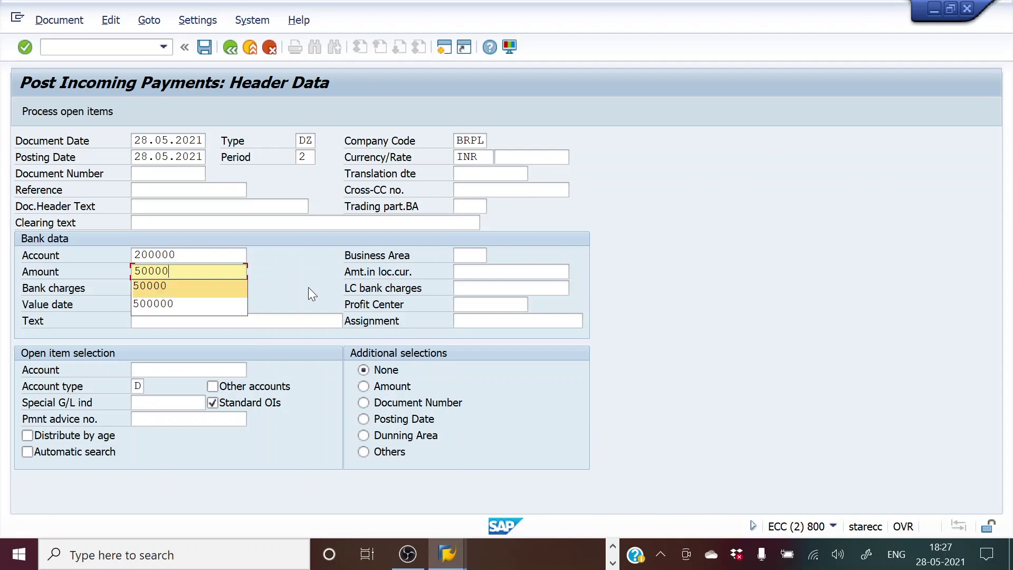
pyautogui.click(308, 287)
# Select customer 6 (DEF & Co) for open item selection and process its open items
pyautogui.click(244, 370)
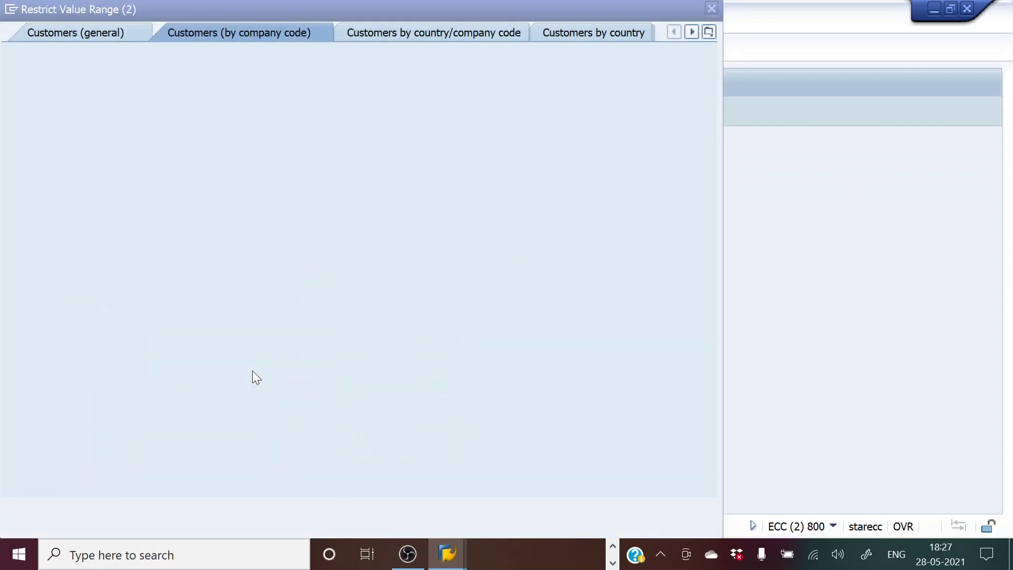
pyautogui.press('Return')
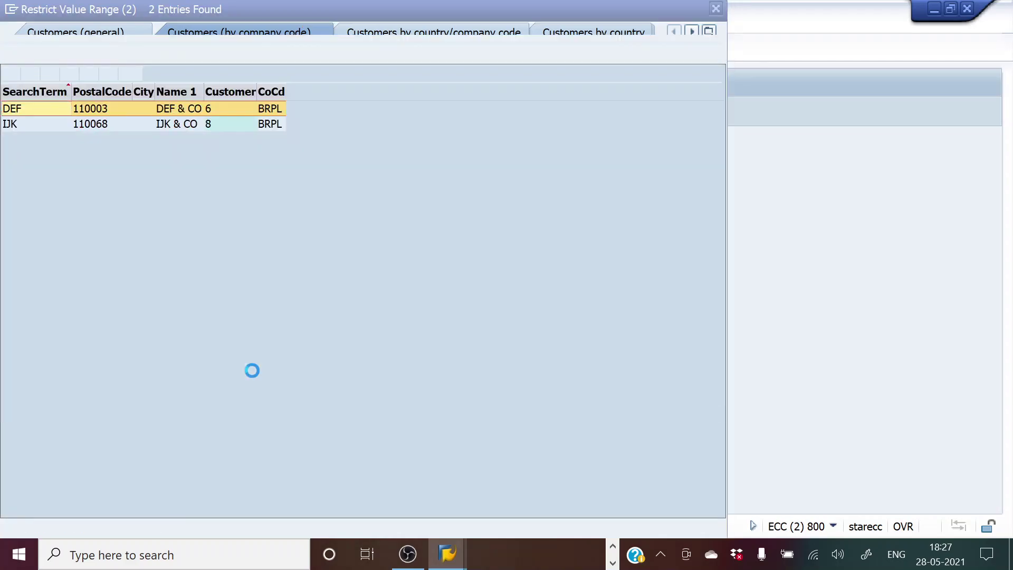
pyautogui.doubleClick(150, 109)
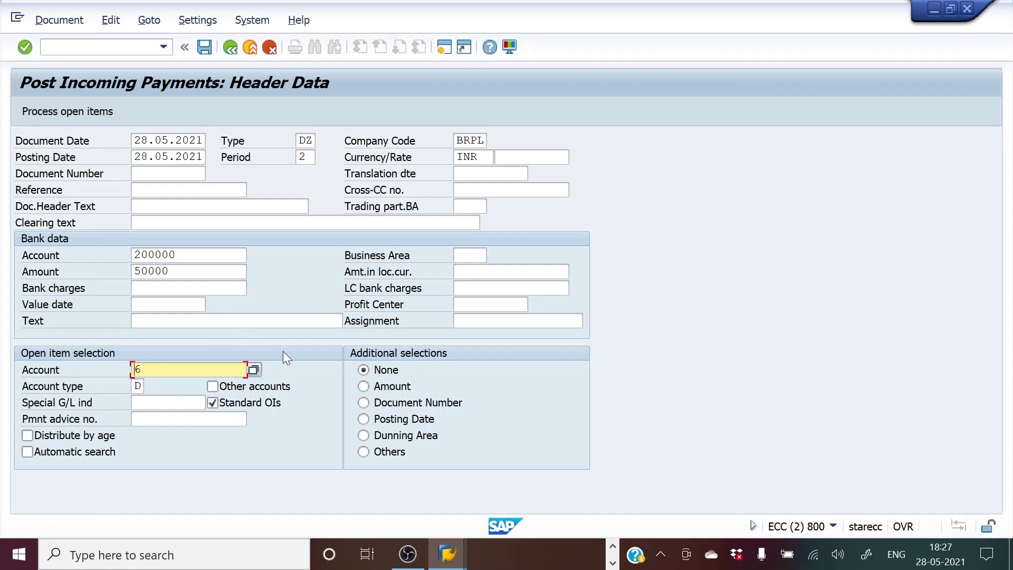
pyautogui.click(25, 47)
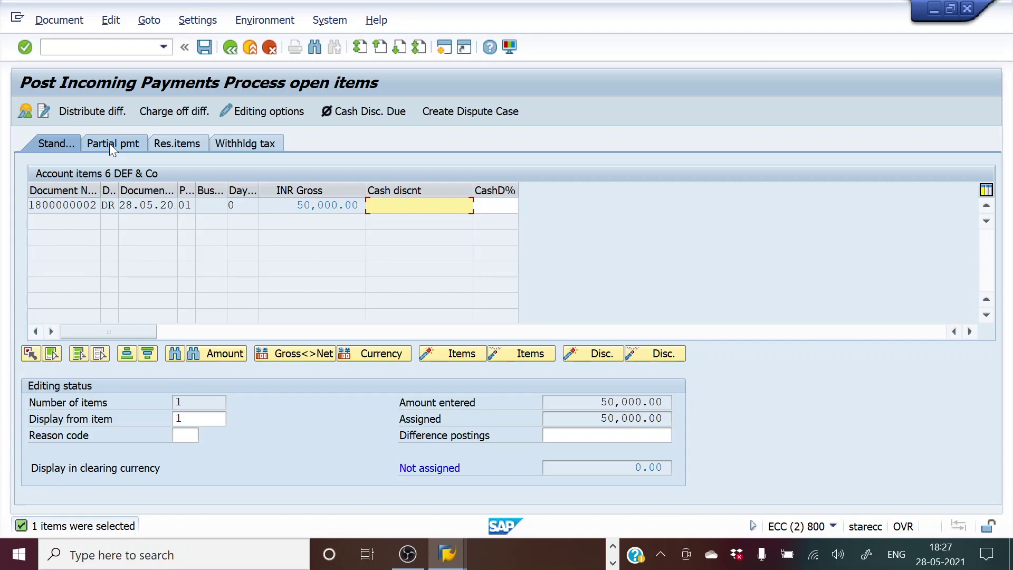
pyautogui.click(109, 144)
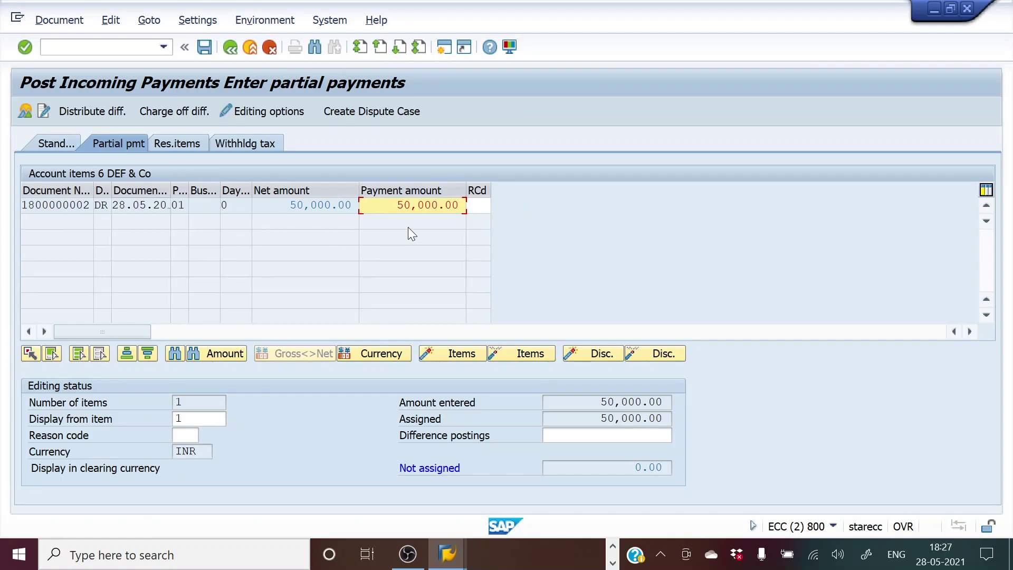
pyautogui.click(167, 143)
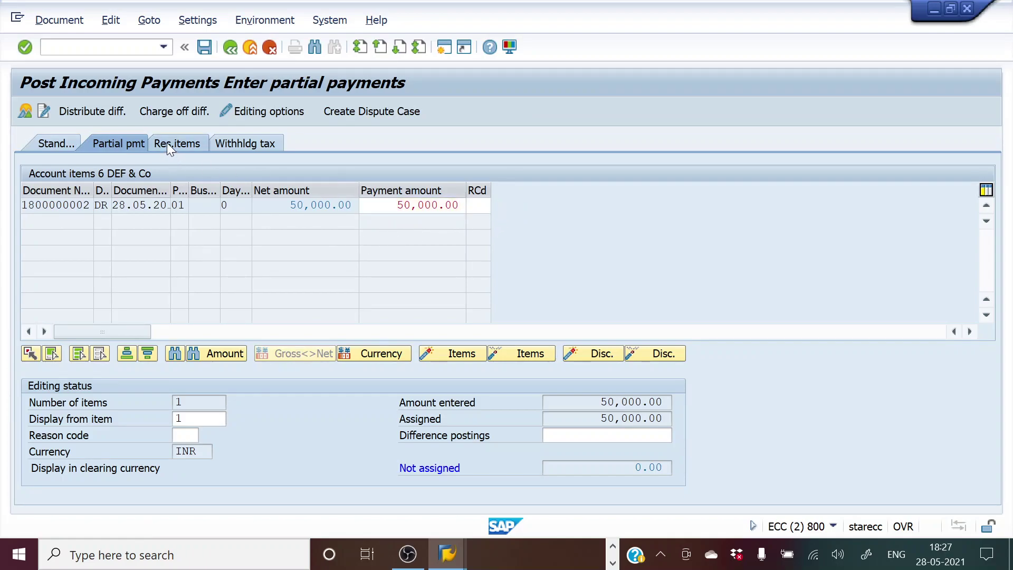
pyautogui.click(129, 145)
pyautogui.click(63, 146)
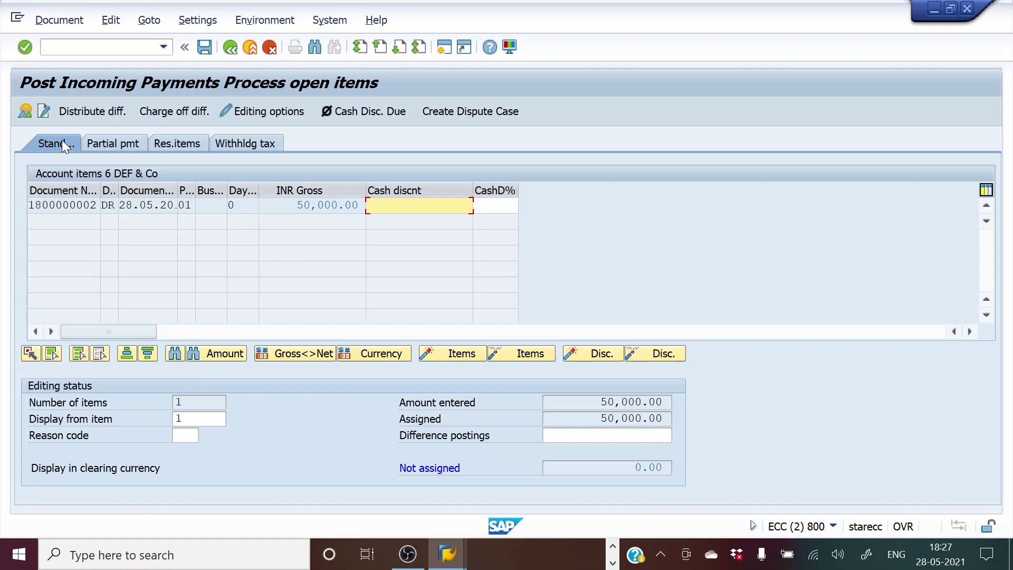
pyautogui.click(203, 48)
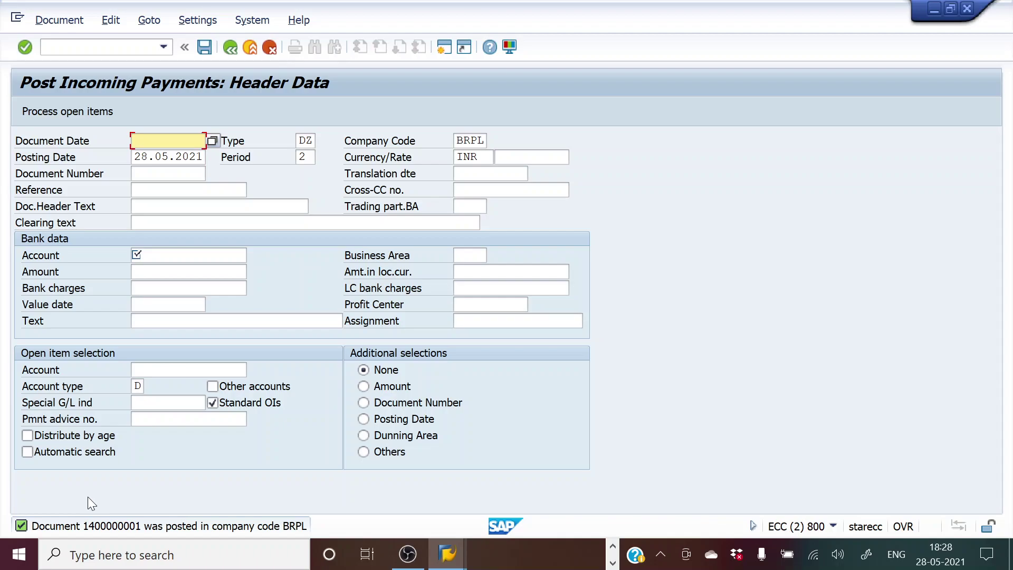
# Switch to the FBL5N report window and return to its selection screen for customer 6
pyautogui.hotkey('alt', 'Tab')
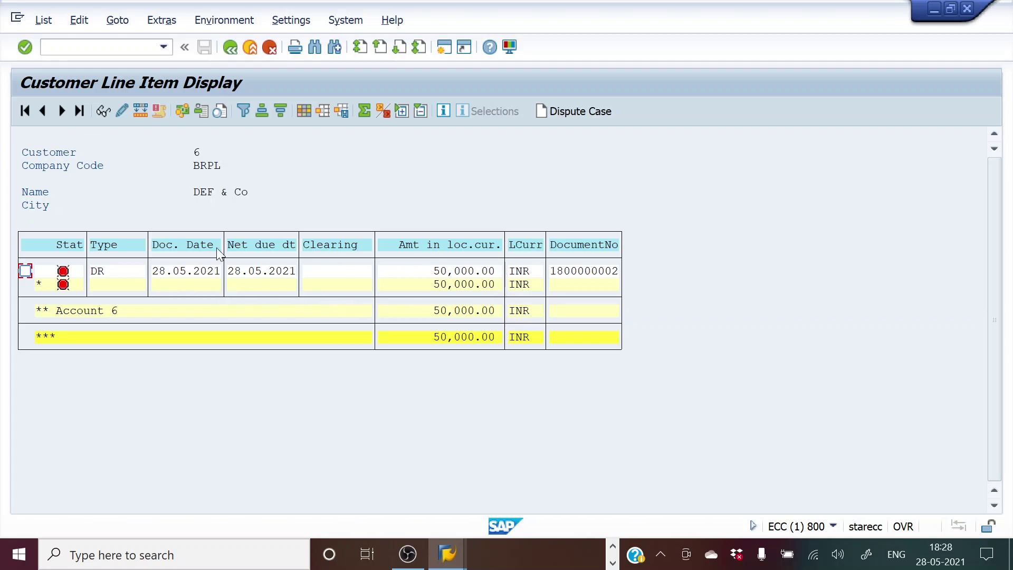
pyautogui.click(229, 50)
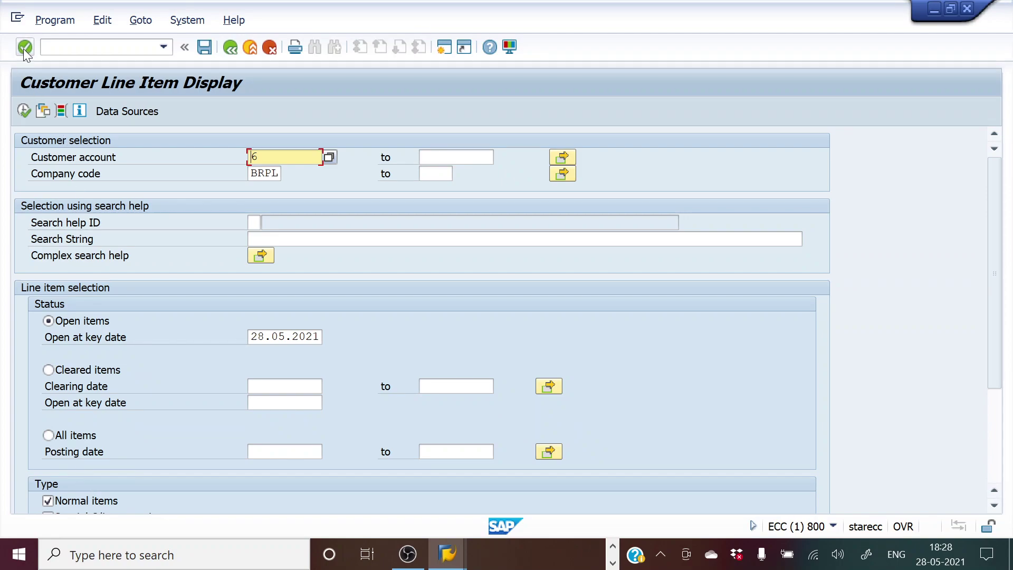
# Run the line item report for all items, showing cleared items balancing to 0.00 INR, then show the desktop
pyautogui.click(23, 109)
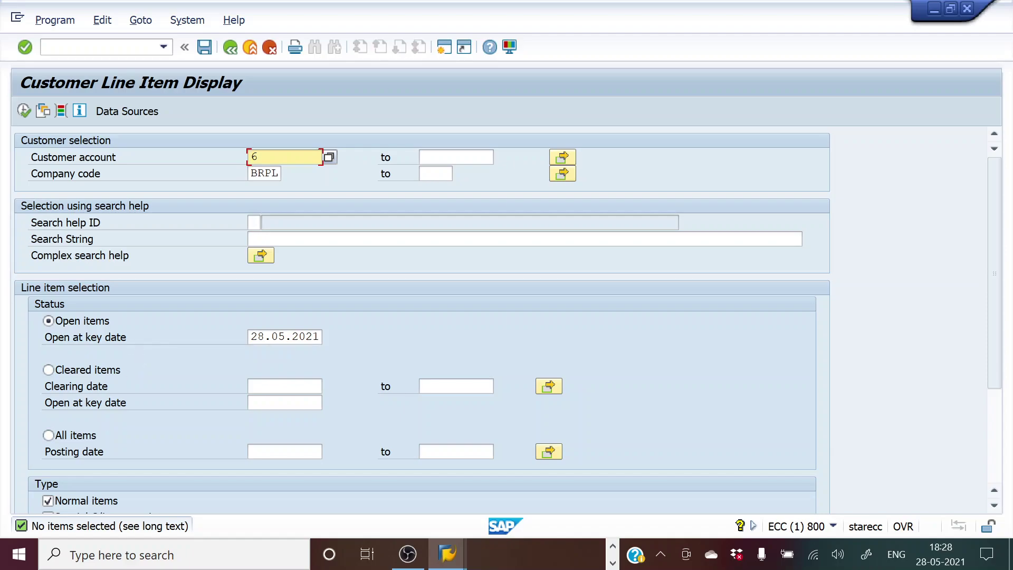
pyautogui.click(49, 435)
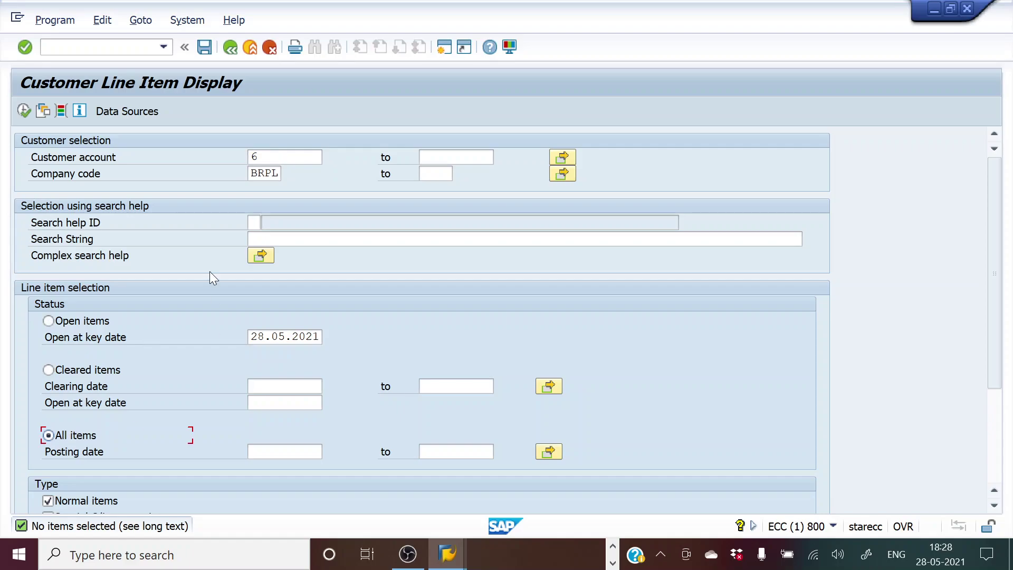
pyautogui.click(26, 109)
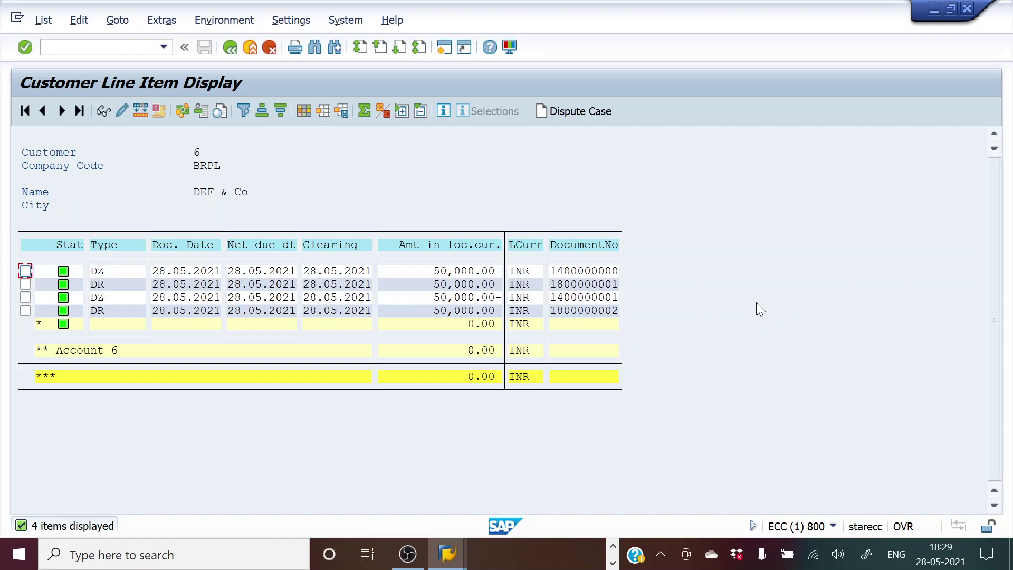
pyautogui.press('super+d')
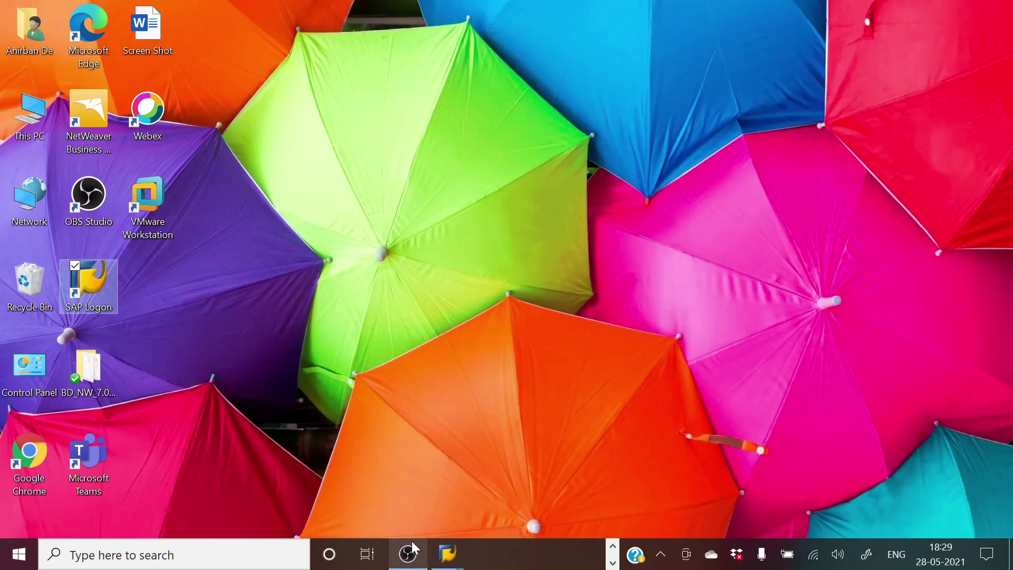